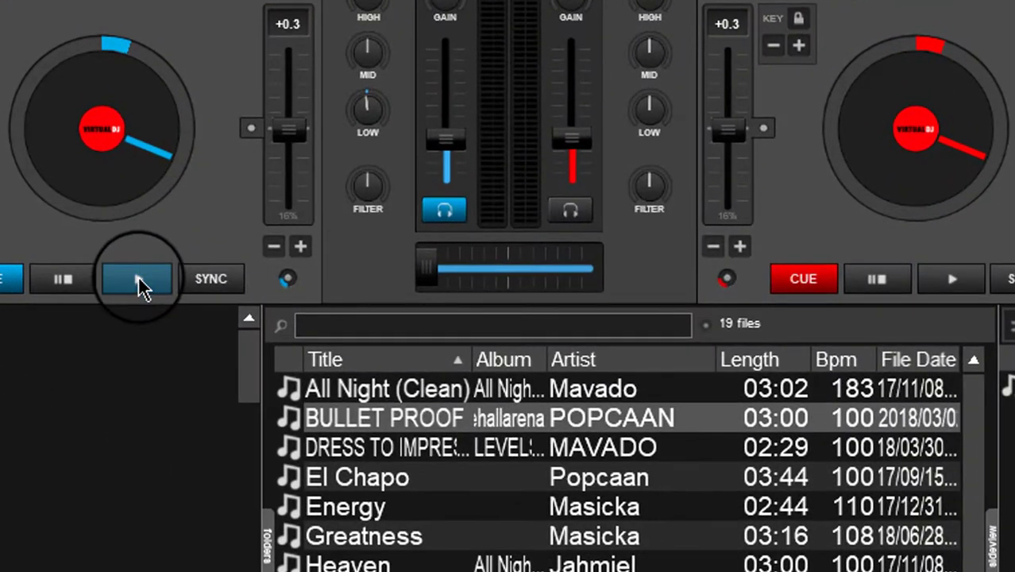
Play and stop the track on deck A, and turn deck B's low EQ fully down and back up.
click(138, 275)
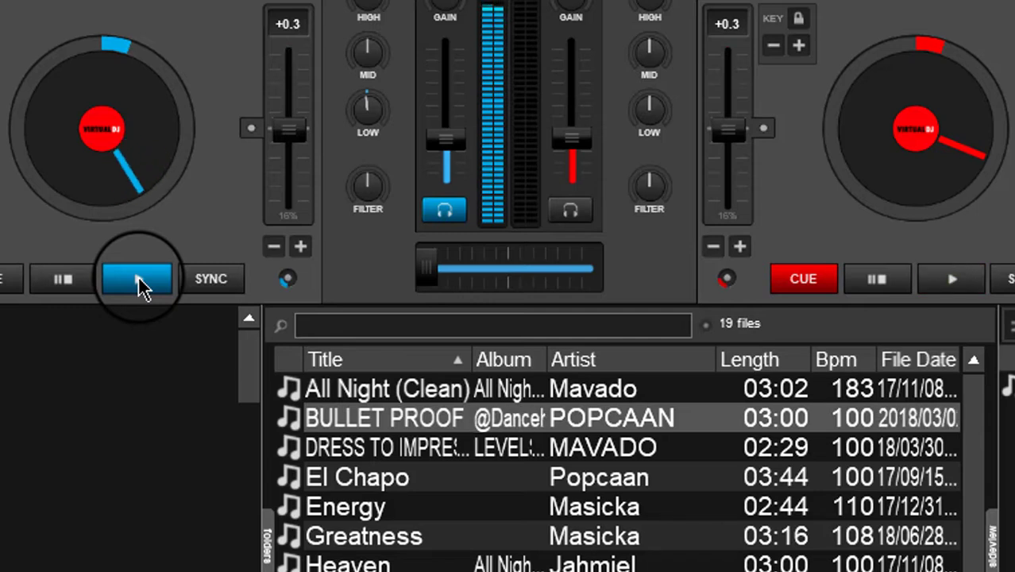
click(80, 282)
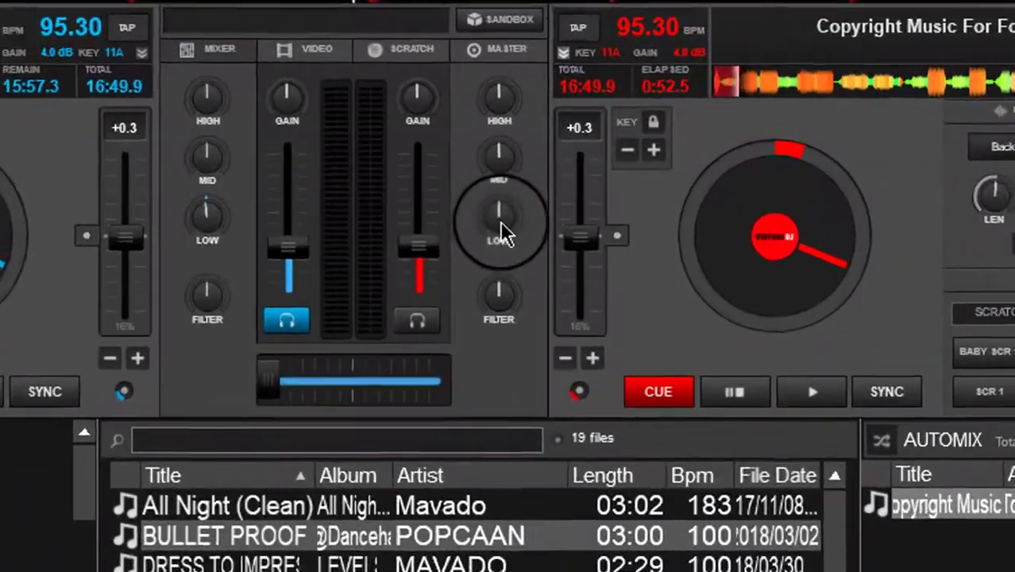
drag(500, 220, 489, 260)
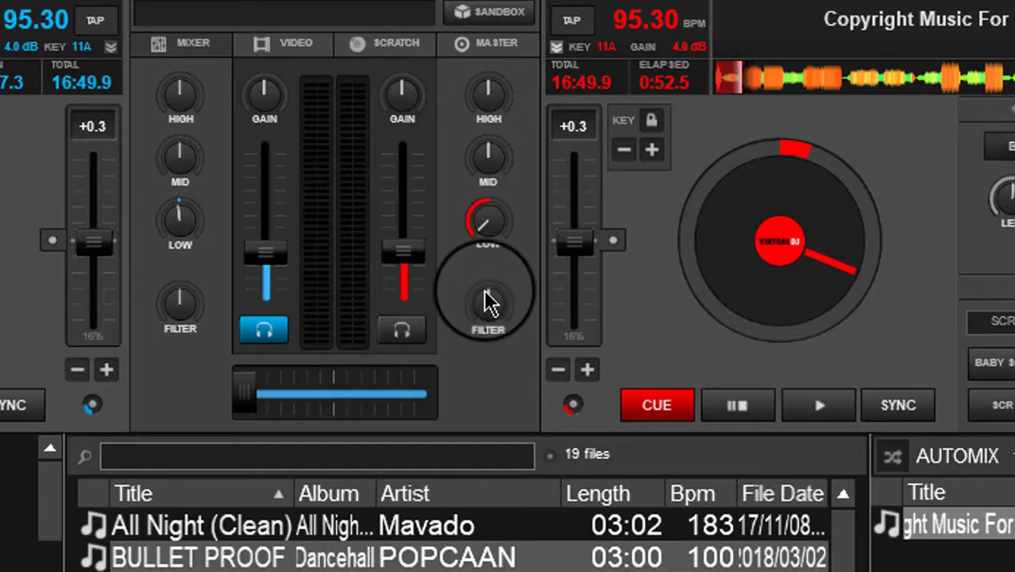
drag(490, 302, 518, 168)
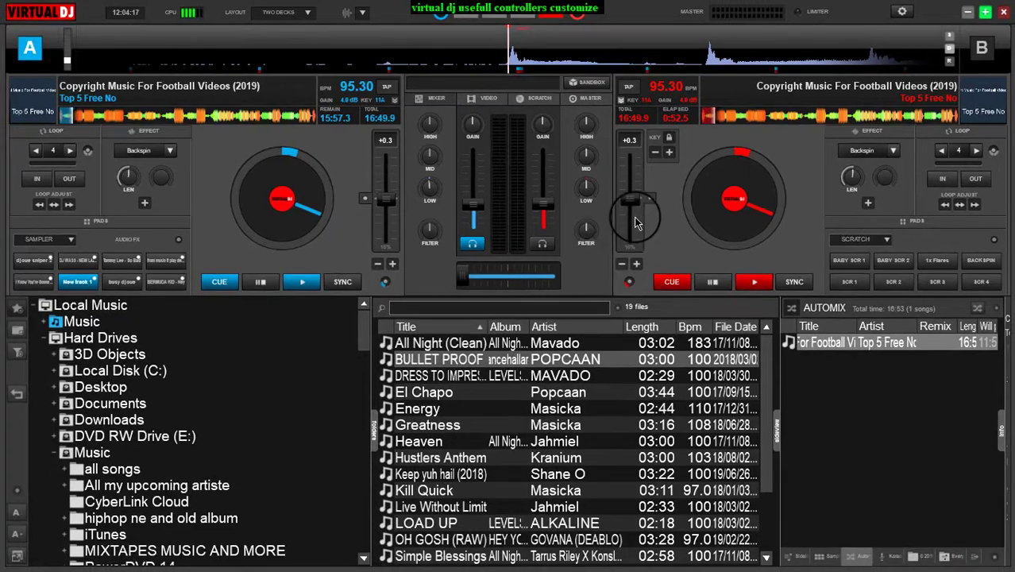
Shift deck B's pitch and sync its tempo with deck A.
click(633, 218)
click(798, 284)
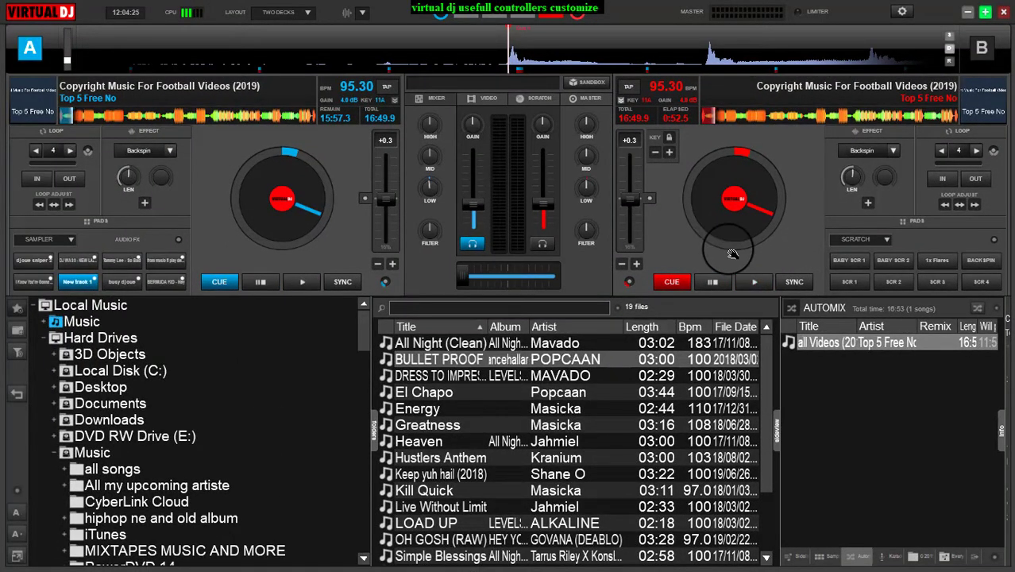
click(793, 283)
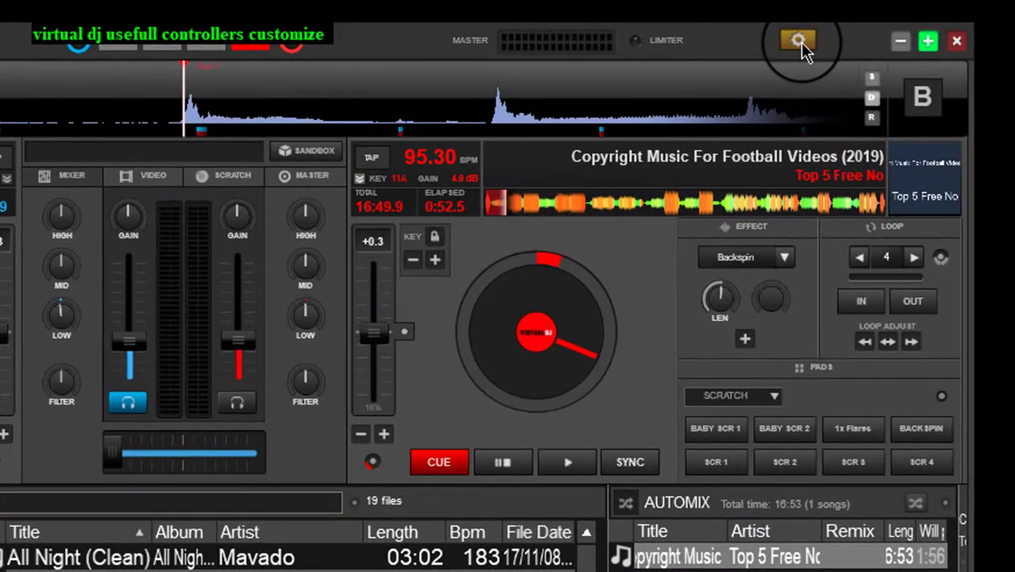
Set the keyboard controller mapping to factory default and close the settings after reviewing its key assignments.
click(804, 40)
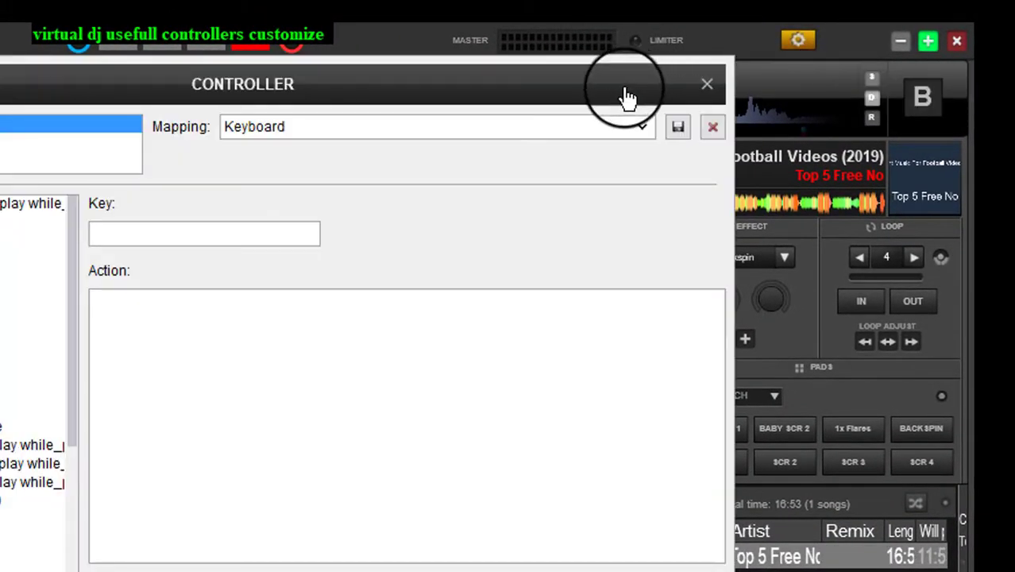
click(642, 129)
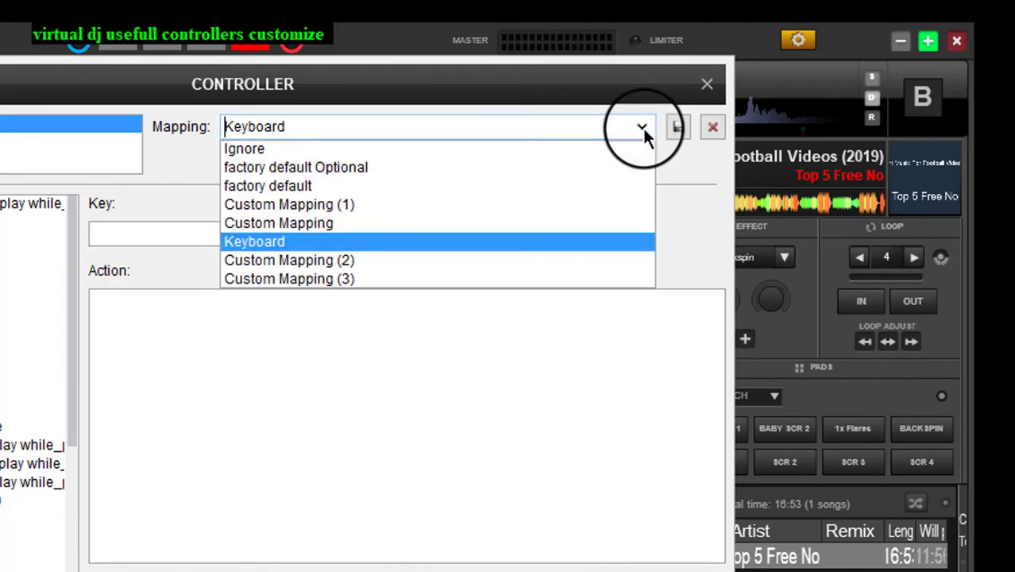
click(424, 187)
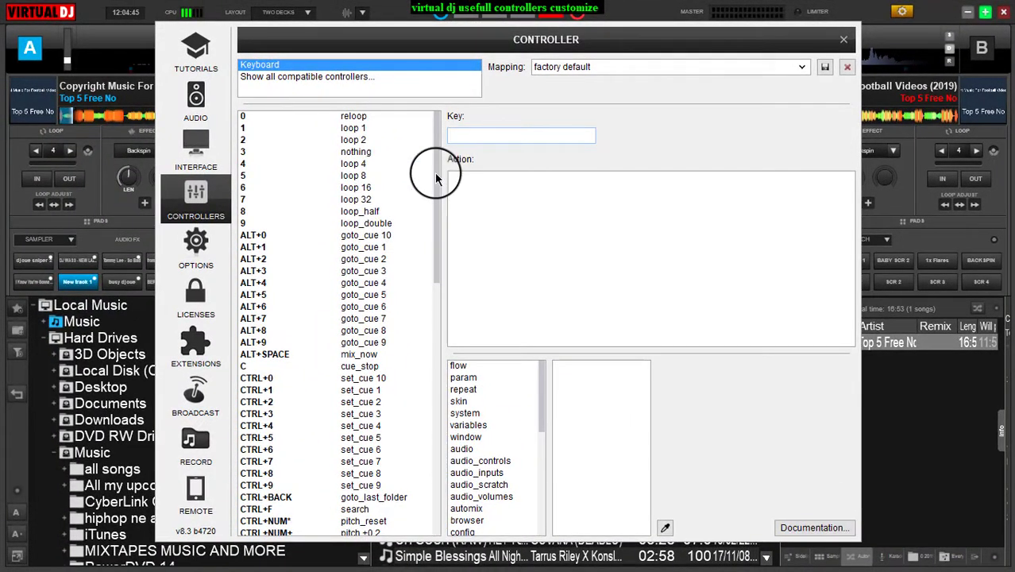
mouse_move(436, 182)
mouse_down()
mouse_move(421, 214)
mouse_move(437, 334)
mouse_move(435, 446)
mouse_move(441, 182)
mouse_up()
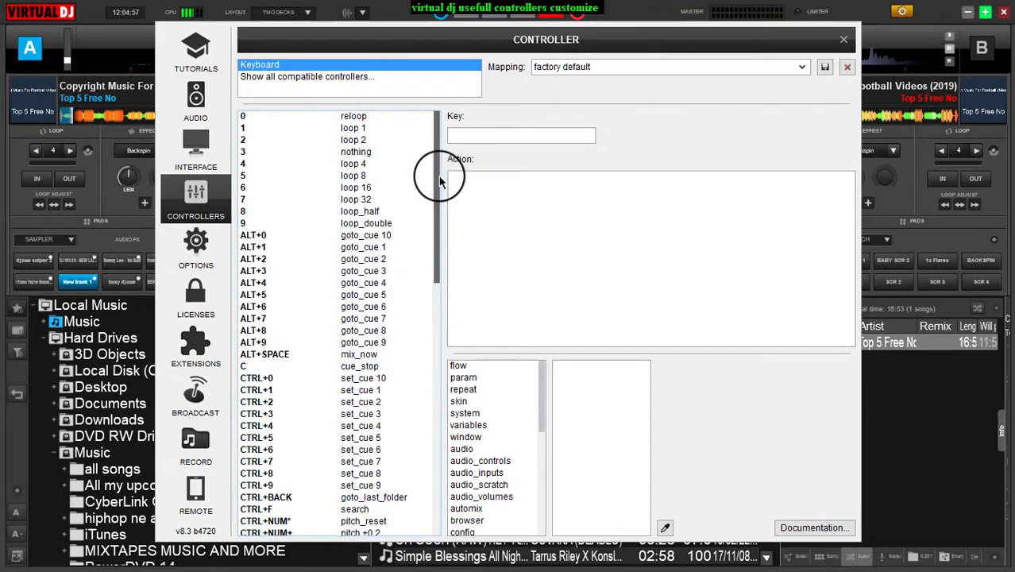
click(844, 39)
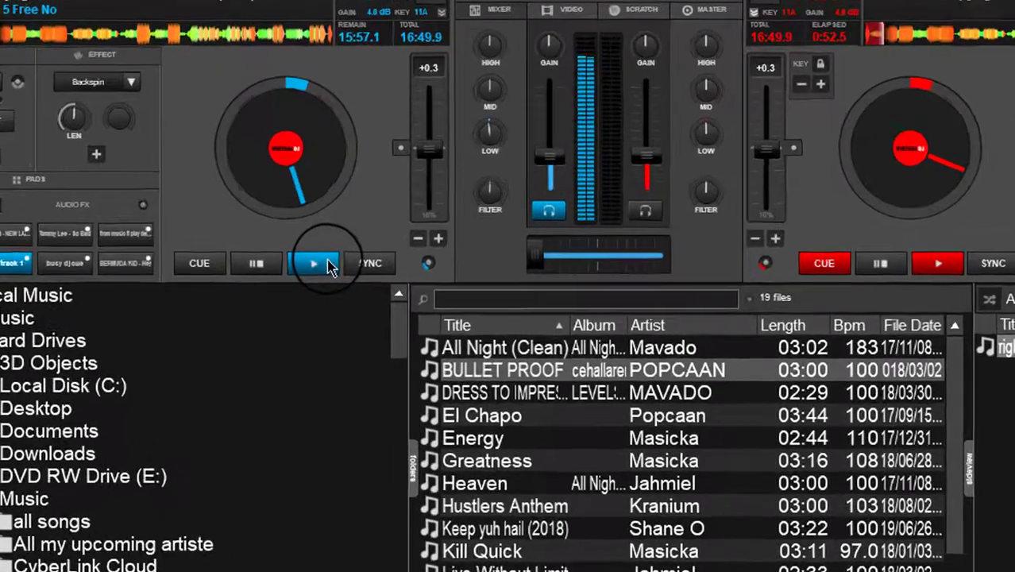
Start the track on deck A and stop it again after a moment of playback.
click(312, 284)
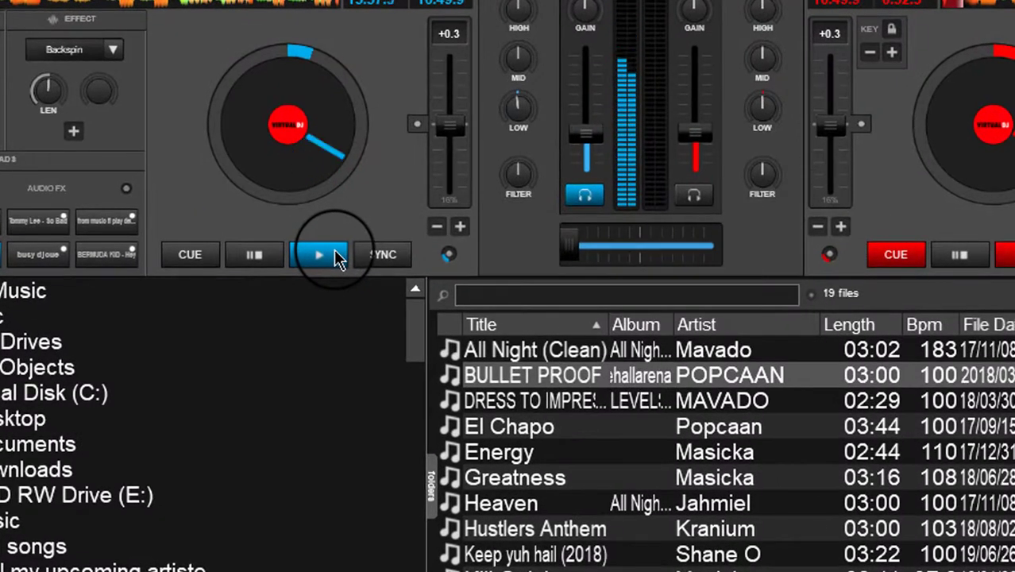
click(265, 256)
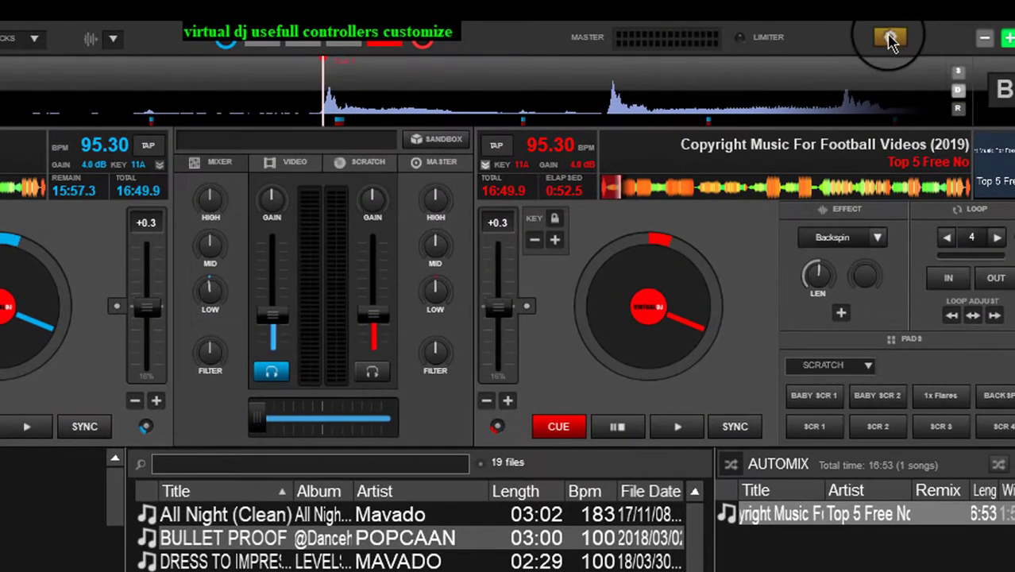
Map the Q key to the play_stutter action and save the changed keyboard mapping.
click(890, 37)
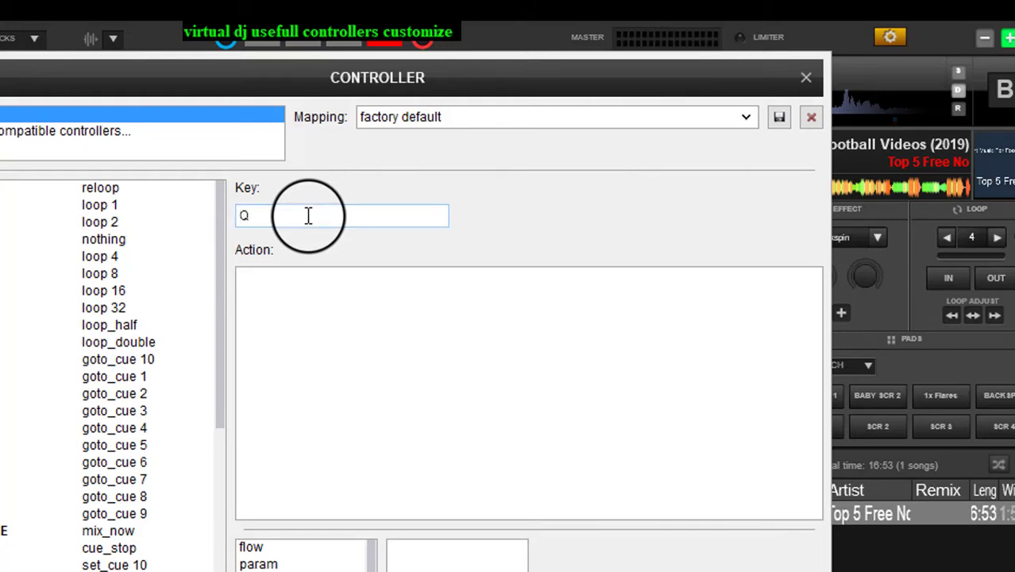
click(313, 284)
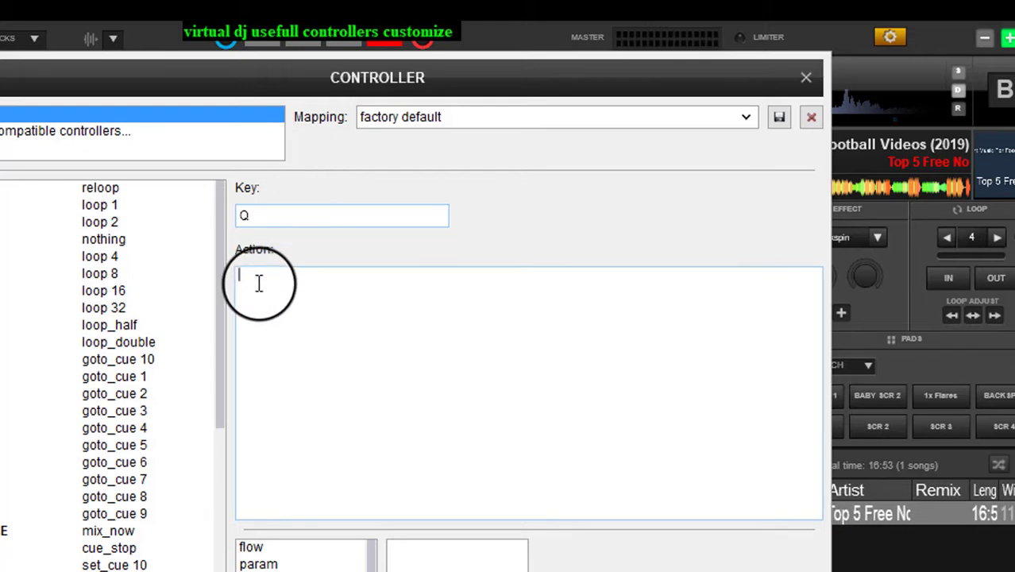
text(pad)
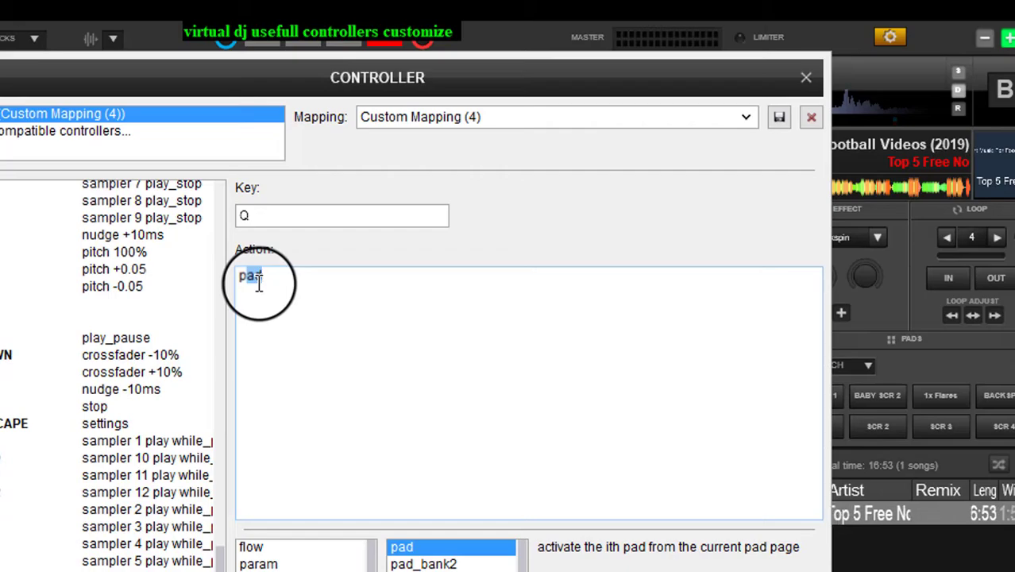
text(ly)
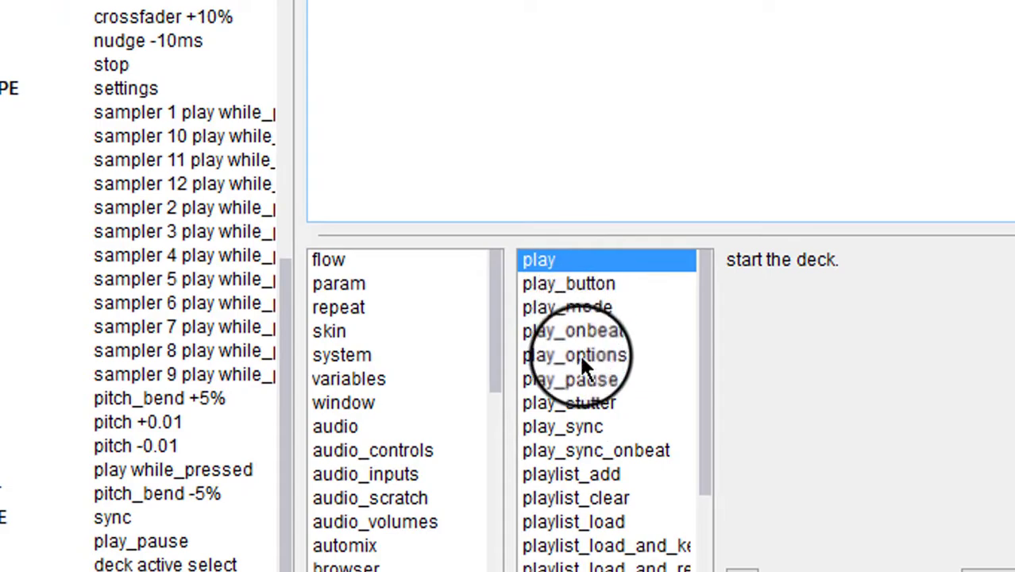
click(566, 403)
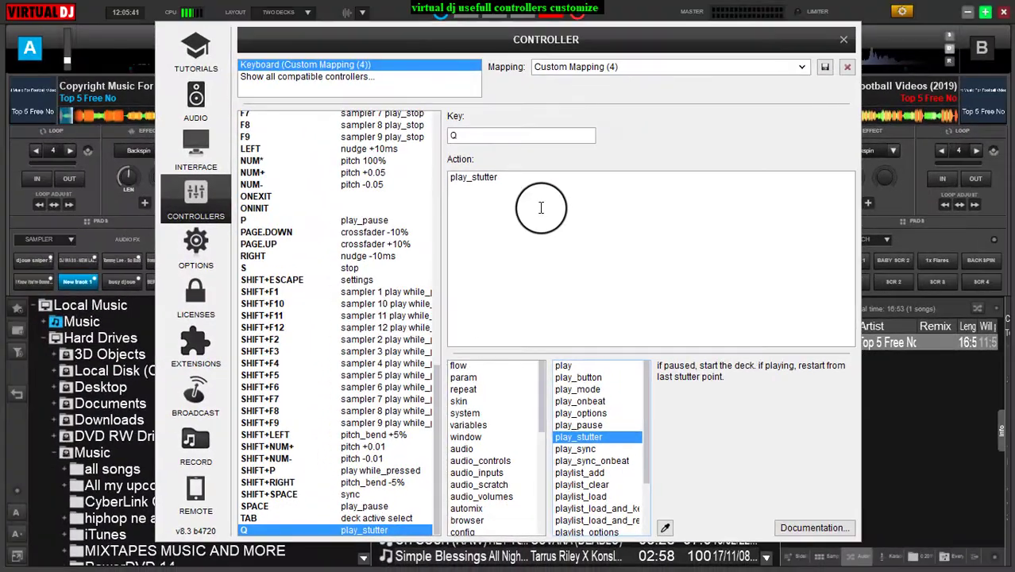
click(542, 178)
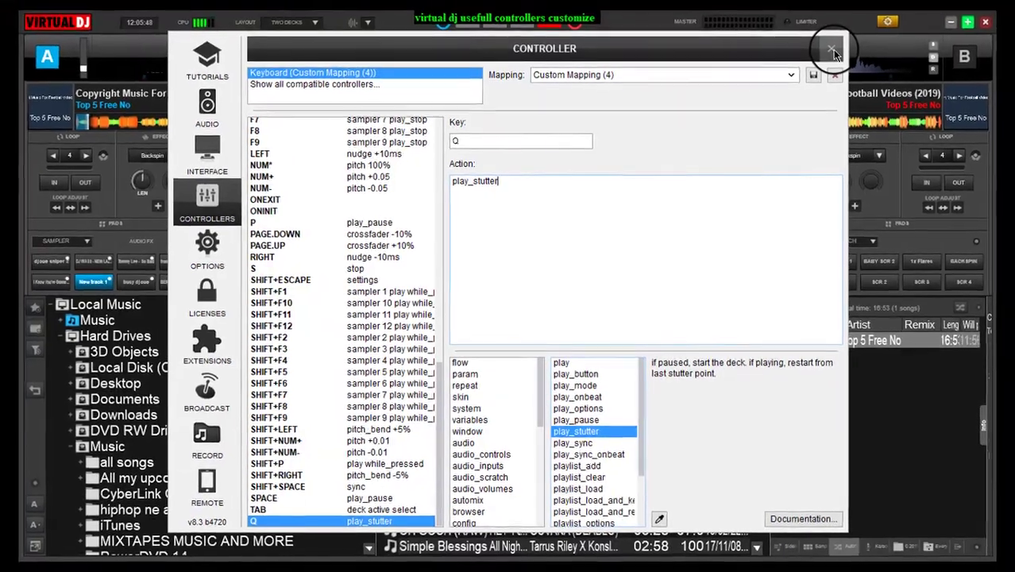
click(845, 41)
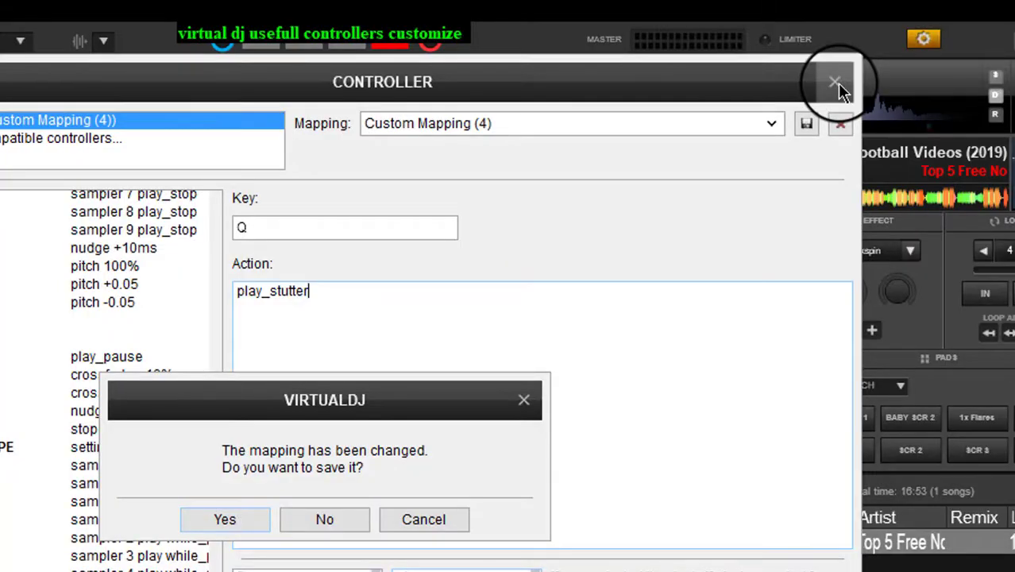
click(231, 519)
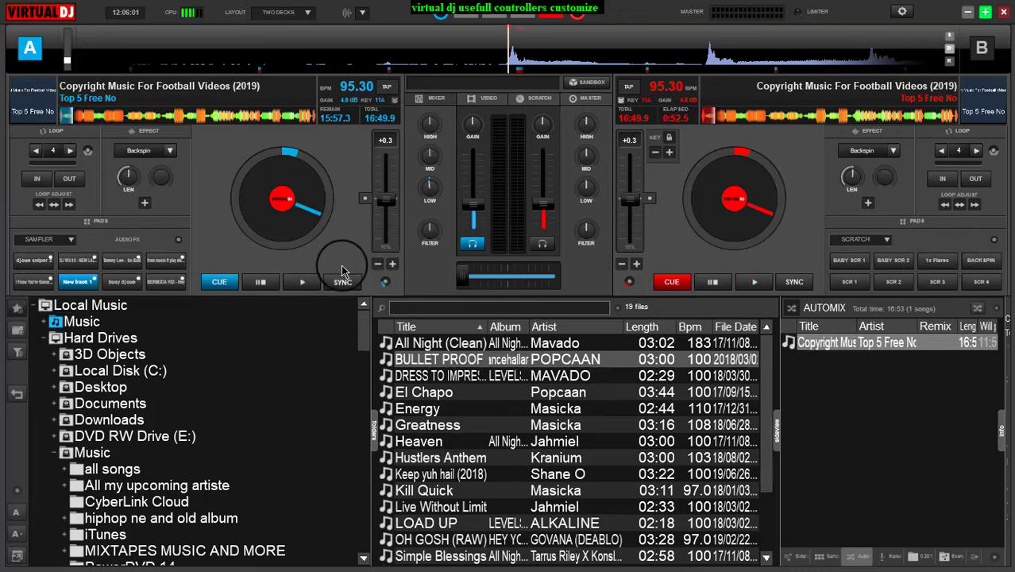
Test starting and stopping playback several times on deck A.
click(308, 288)
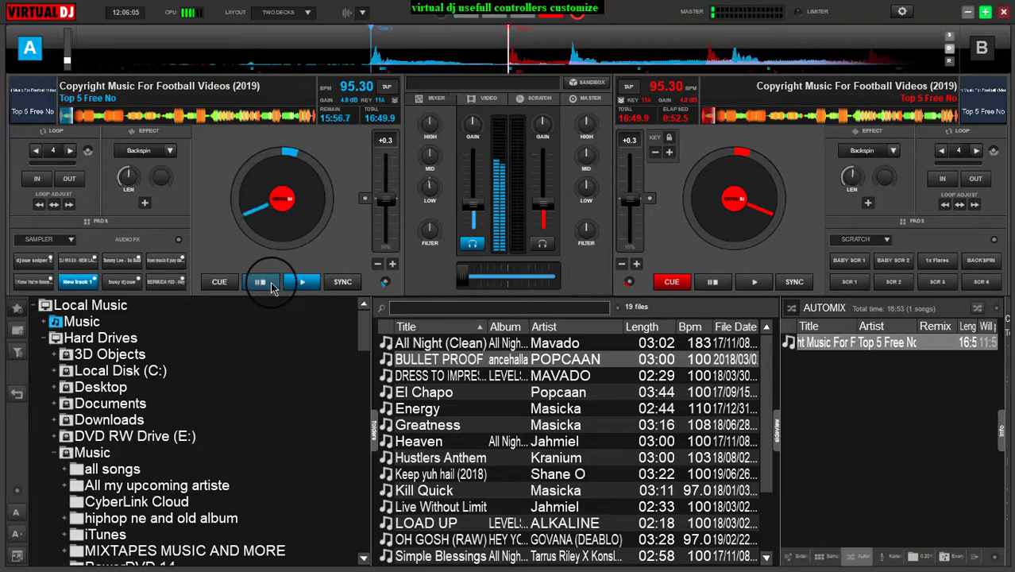
click(269, 286)
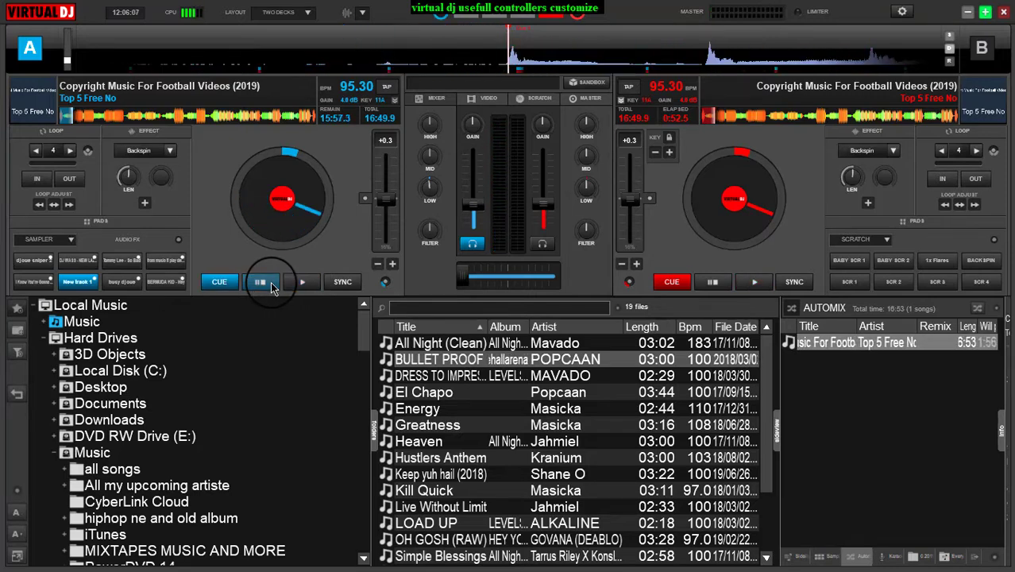
click(270, 288)
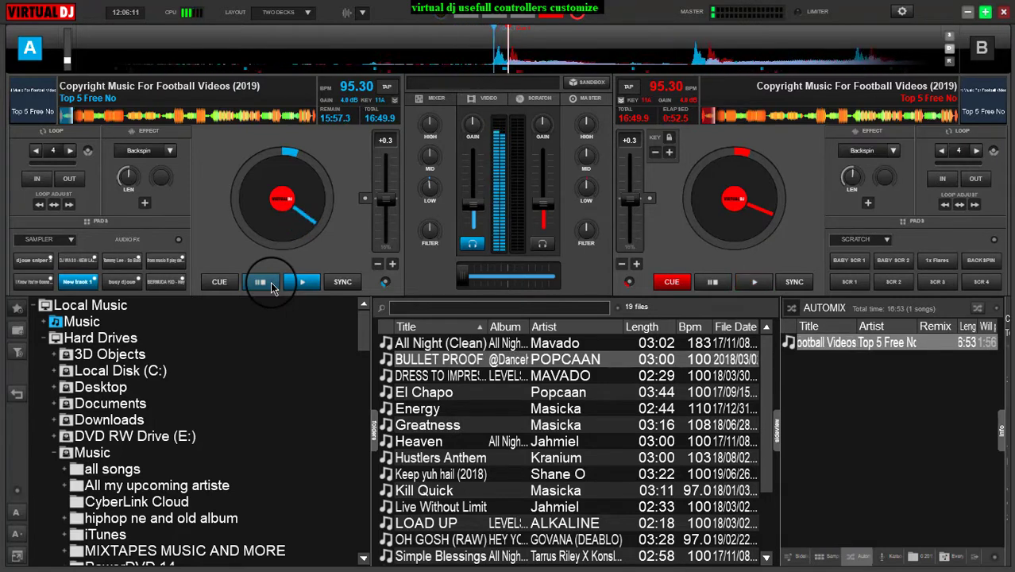
click(270, 287)
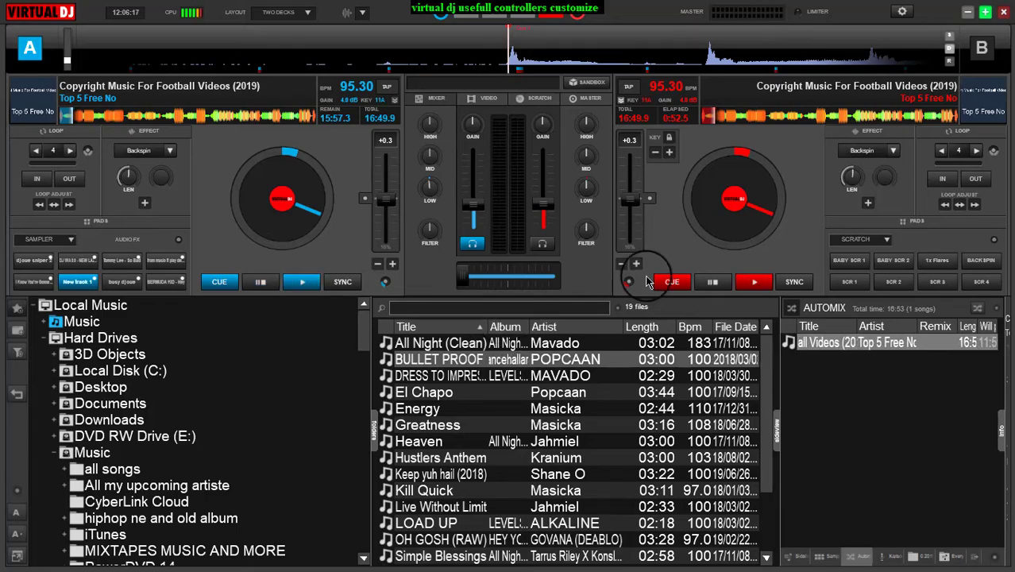
Raise deck B's pitch to +12.2 and resync its tempo with deck A.
drag(630, 199, 631, 227)
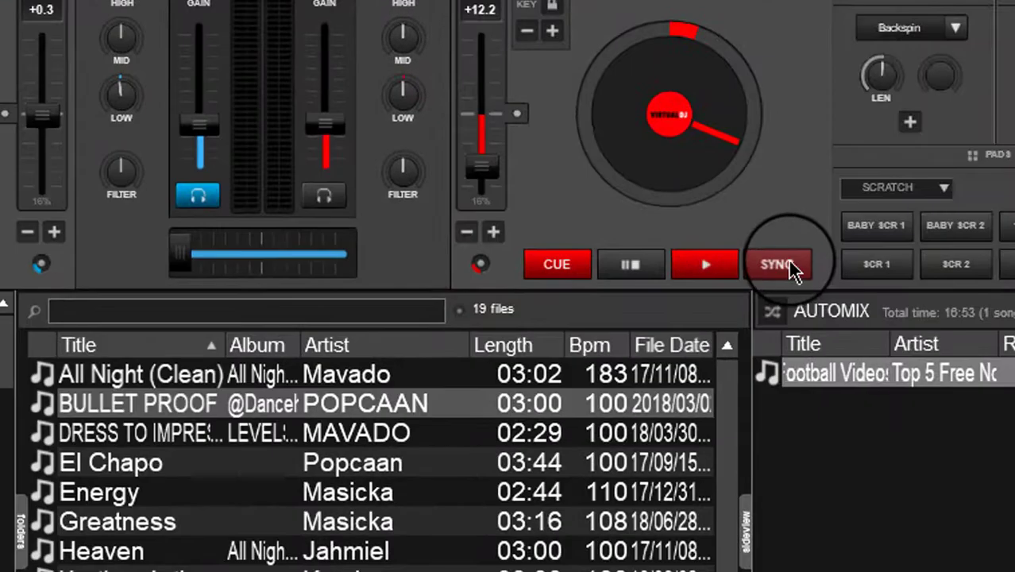
click(785, 270)
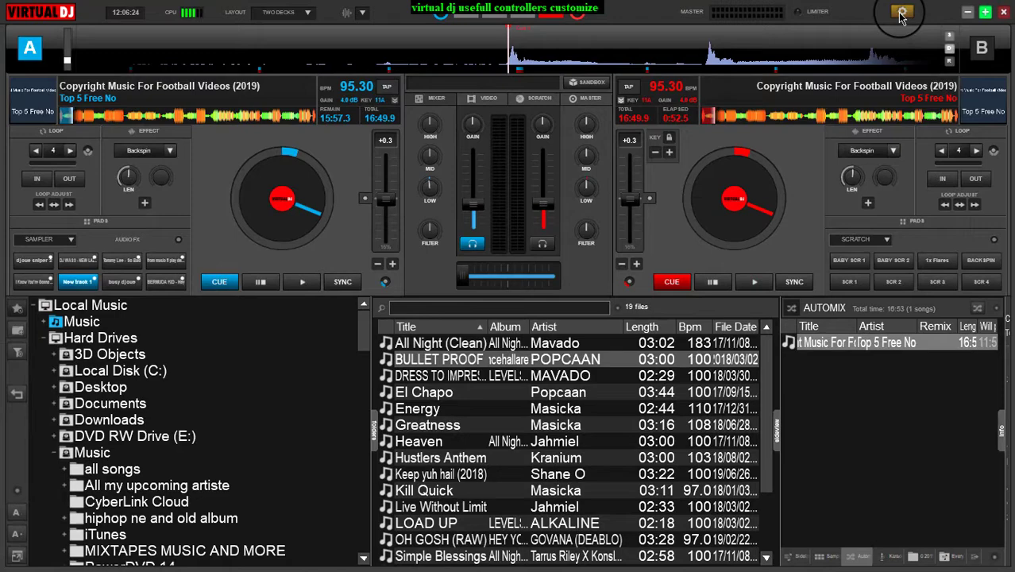
Map the V key to the sync action and save the changed keyboard mapping.
click(901, 14)
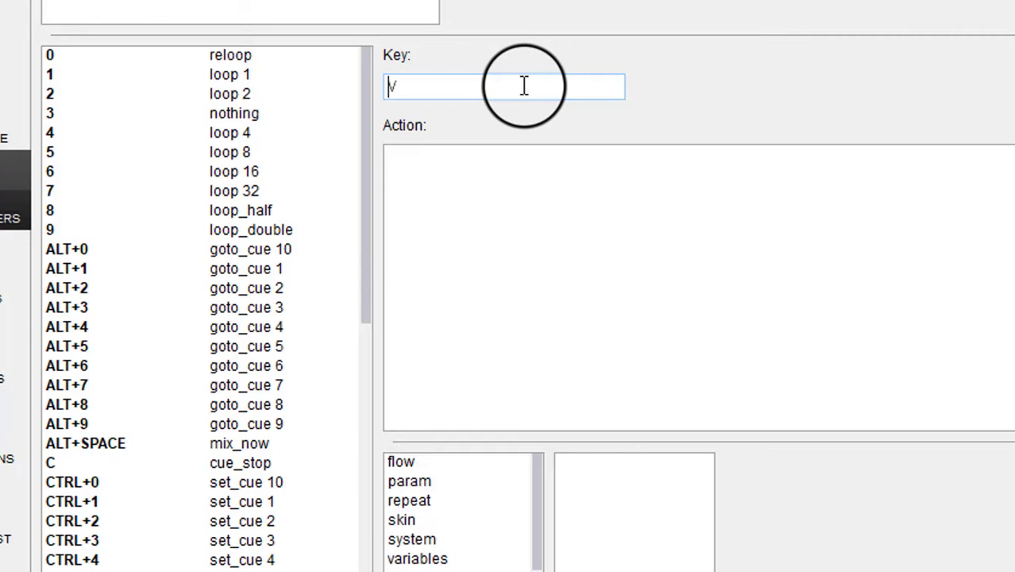
click(493, 173)
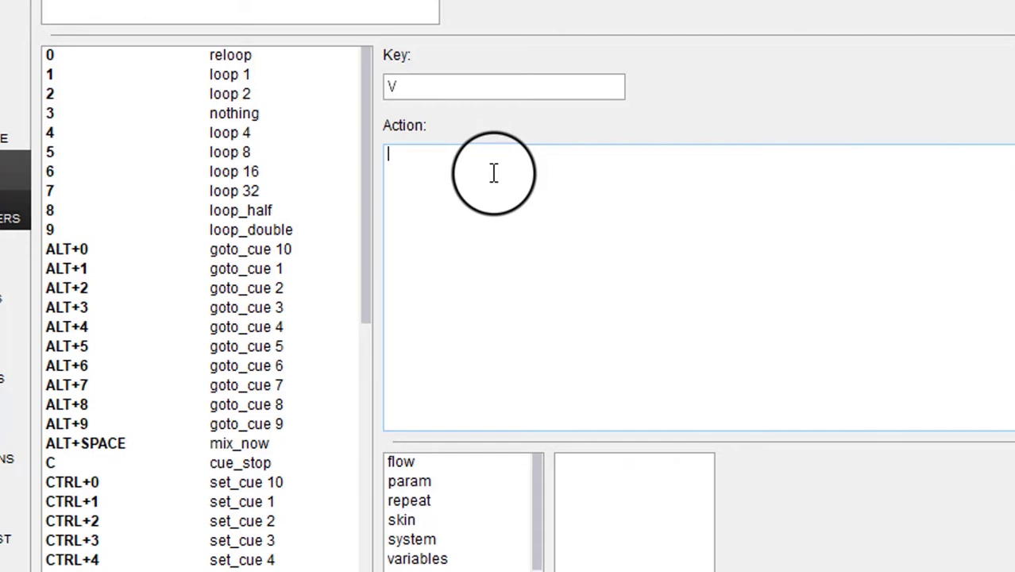
text(sync)
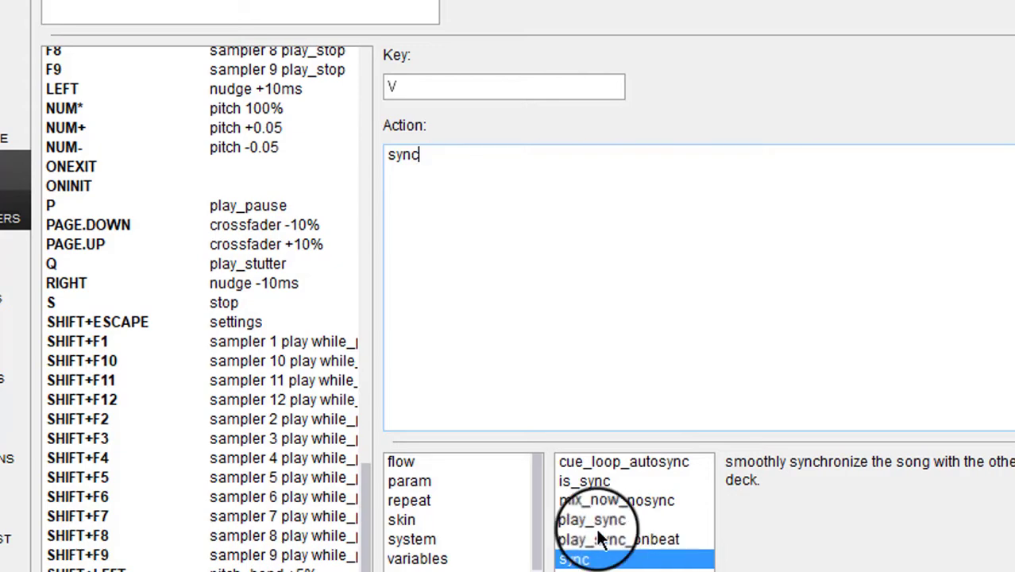
click(601, 559)
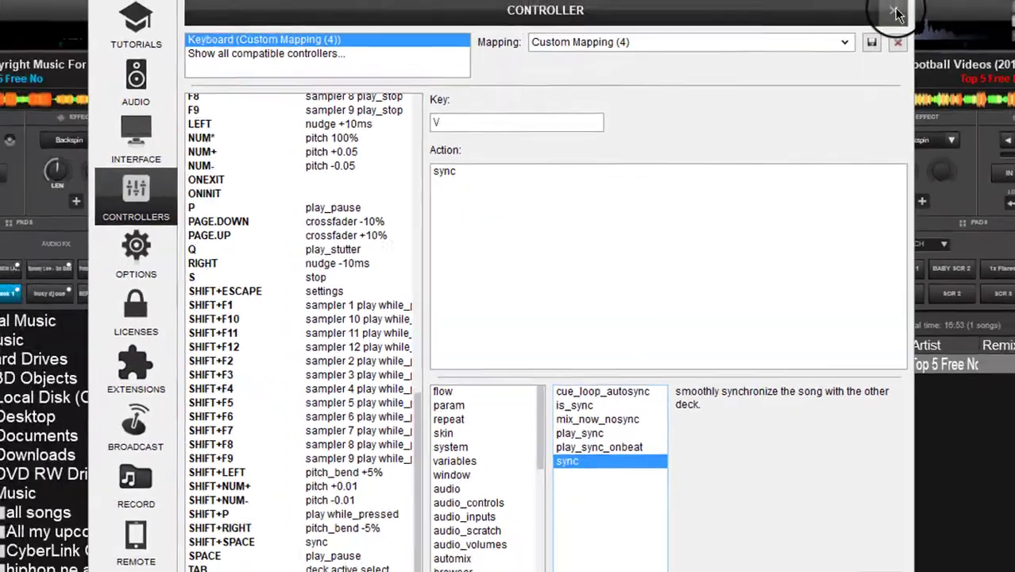
click(894, 12)
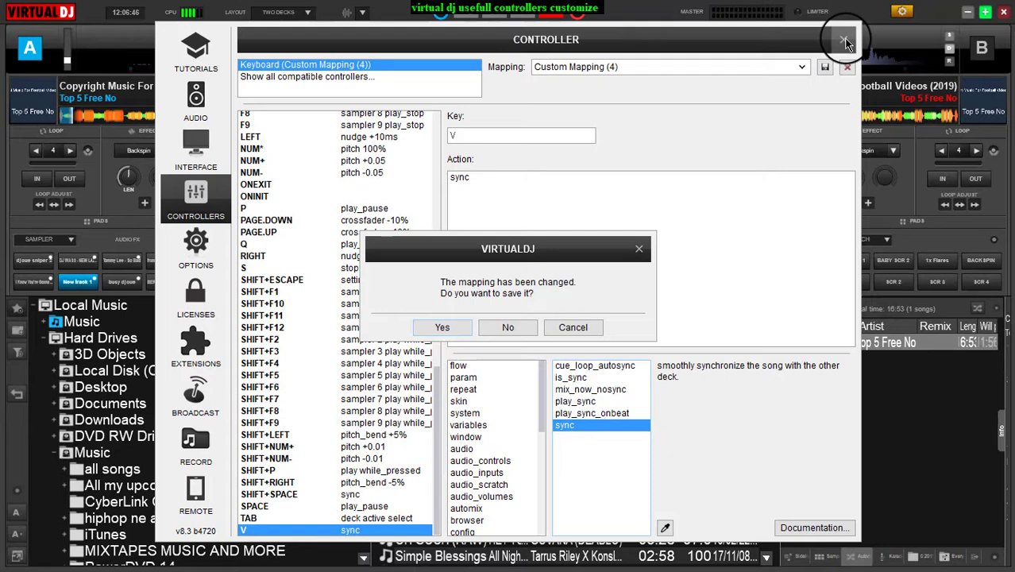
click(439, 327)
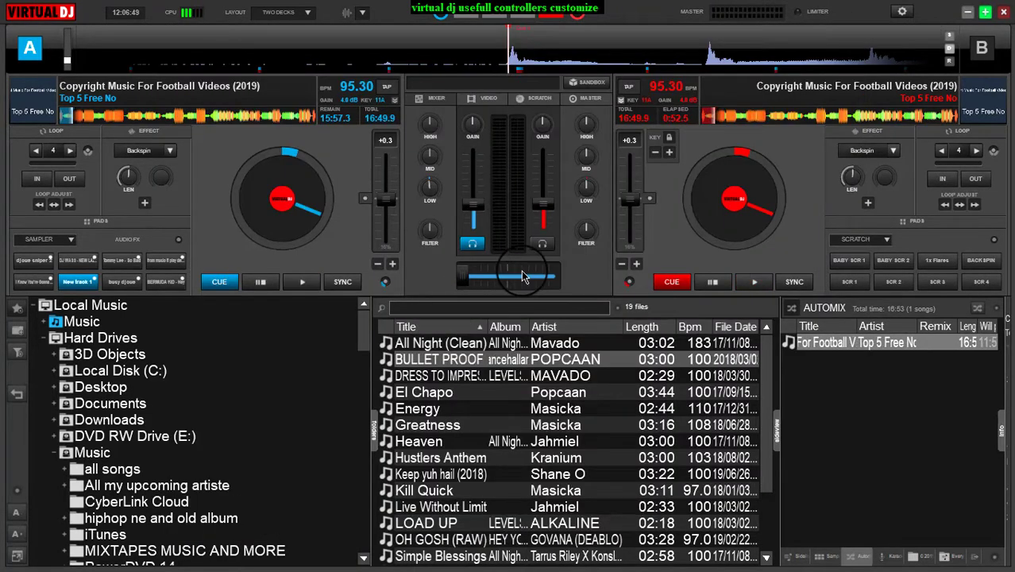
Raise deck B's pitch to about +9.7.
click(633, 226)
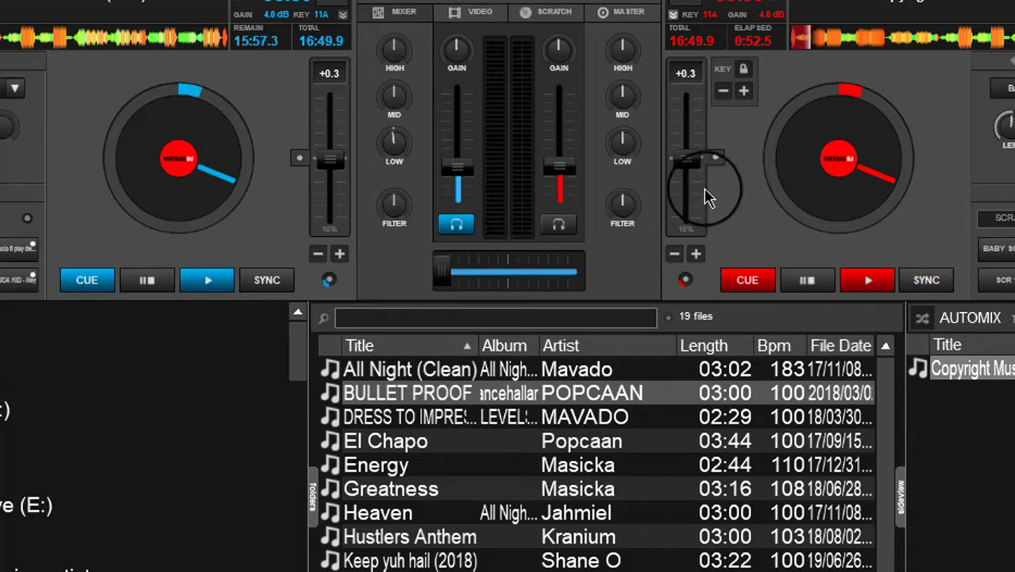
drag(688, 160, 687, 193)
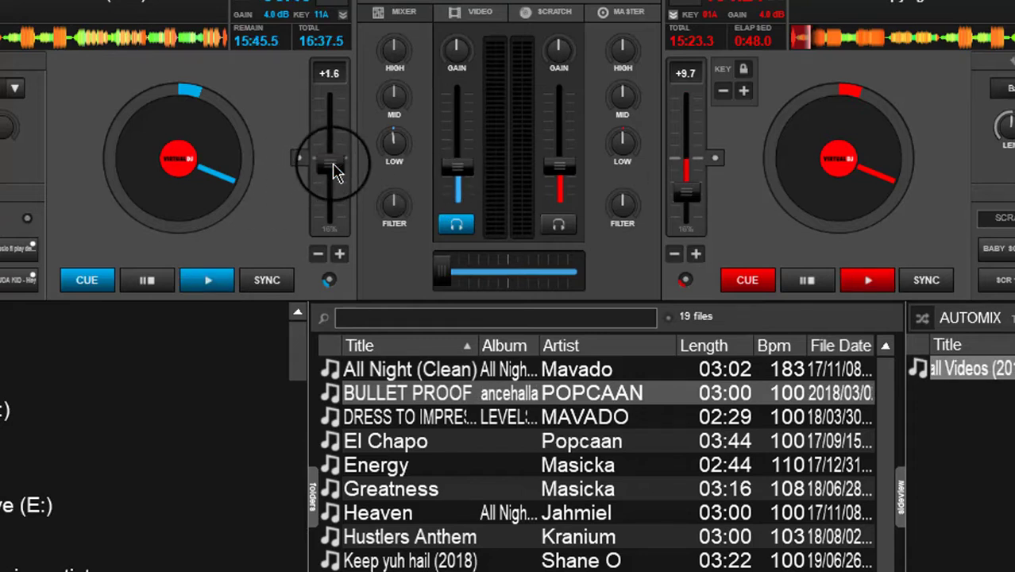
Raise deck A's pitch to +9.7 to match deck B's tempo.
drag(333, 171, 328, 208)
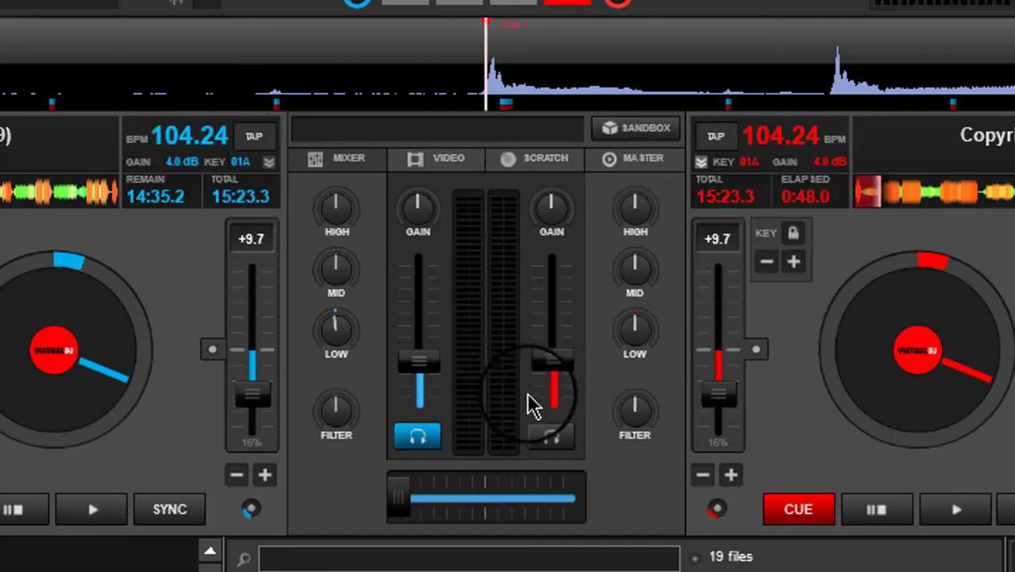
drag(412, 502, 383, 508)
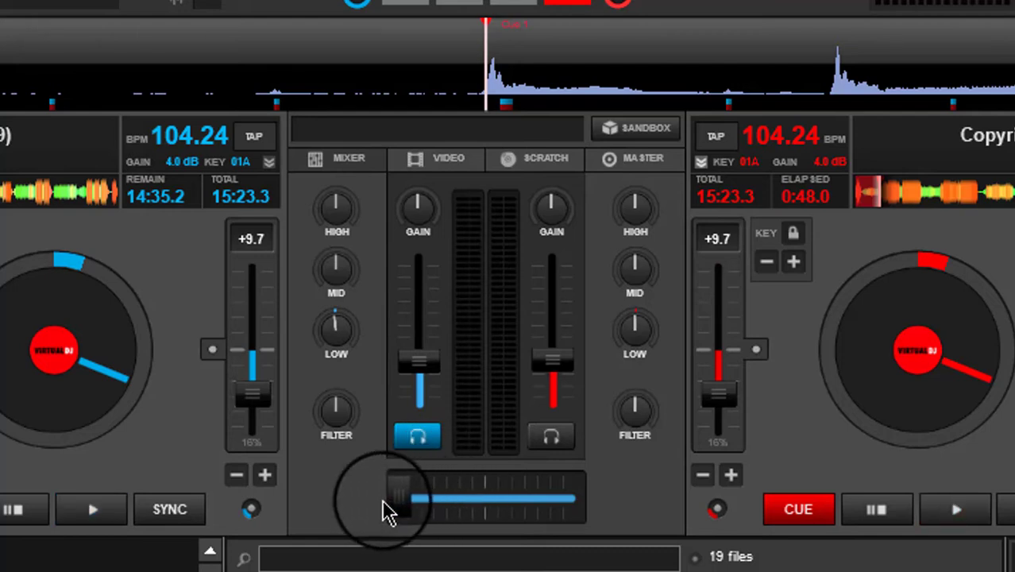
right_click(495, 363)
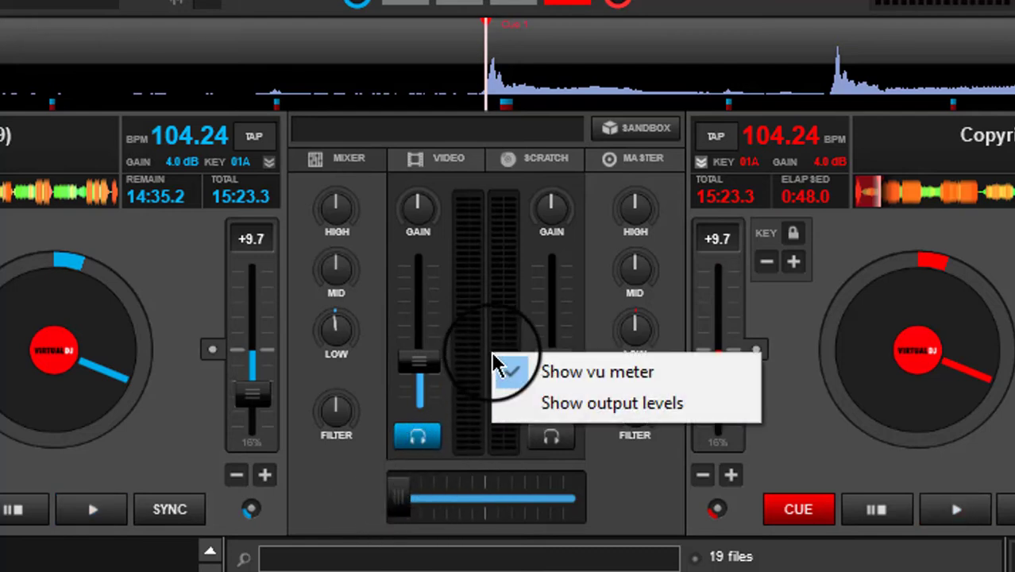
click(344, 477)
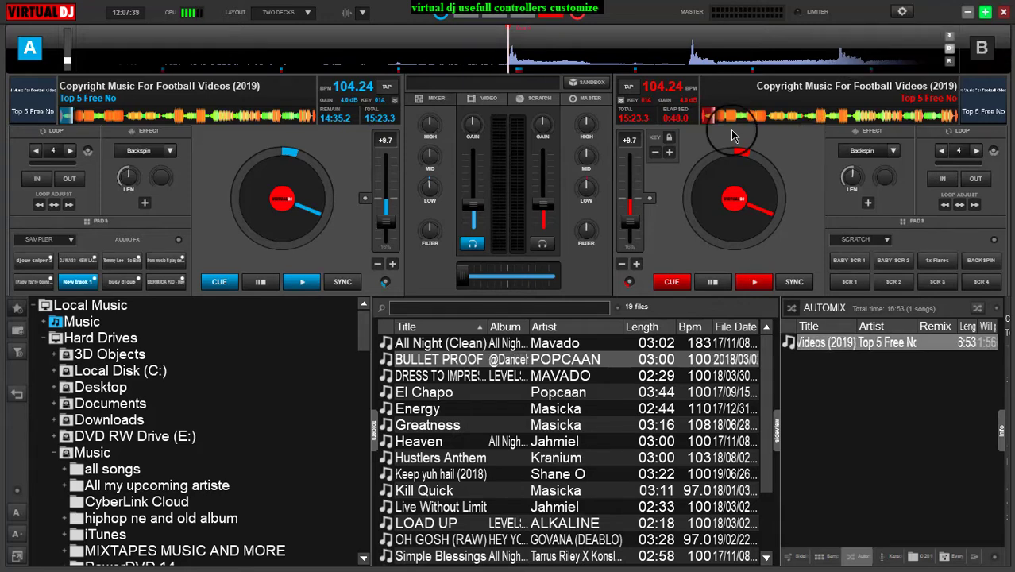
Turn down deck B's LOW EQ and reset it to its centre position.
drag(585, 205, 573, 256)
double_click(586, 200)
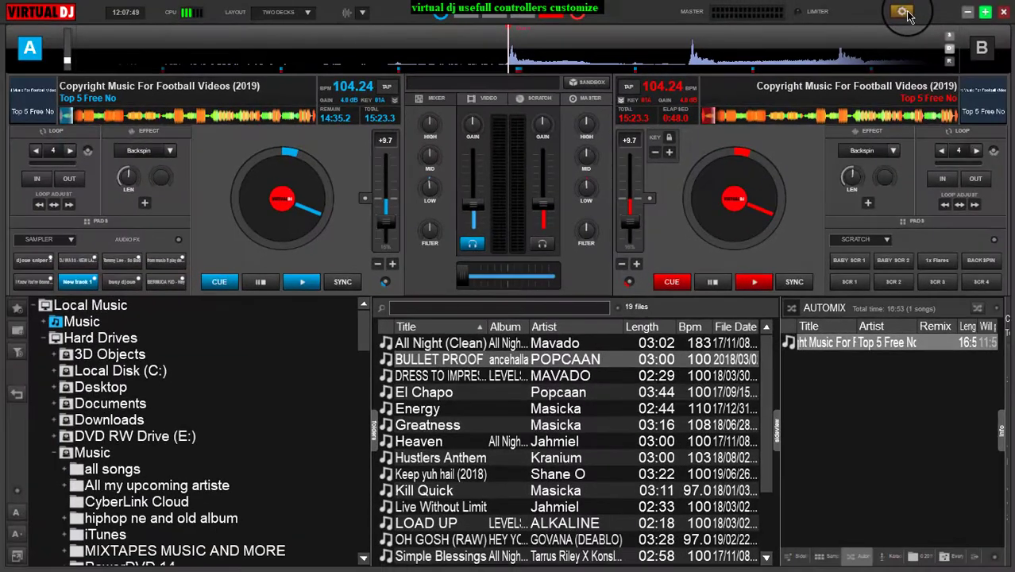
Map the E key to the eq_kill_low action and save the changed keyboard mapping.
click(963, 17)
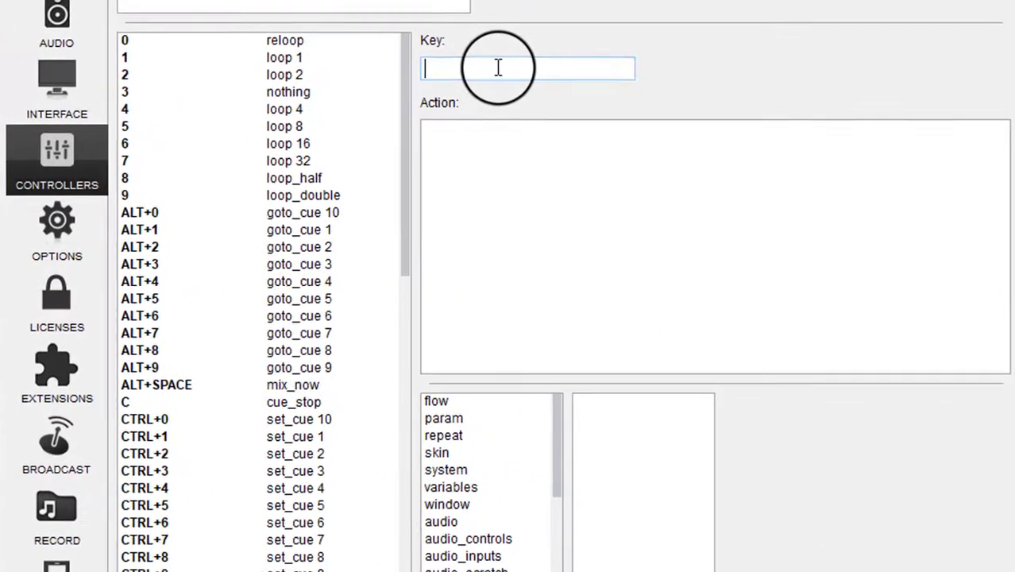
click(506, 110)
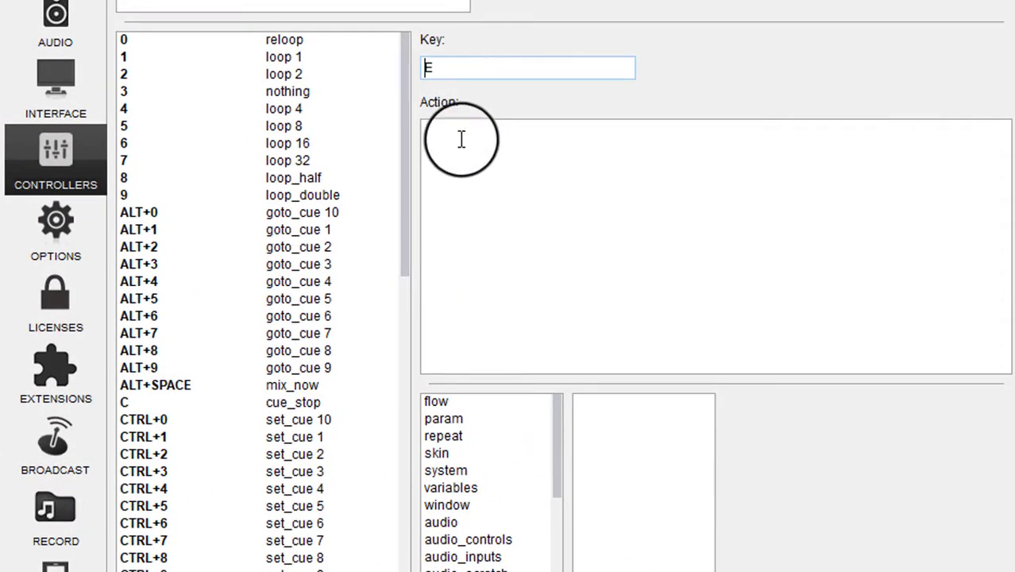
click(474, 174)
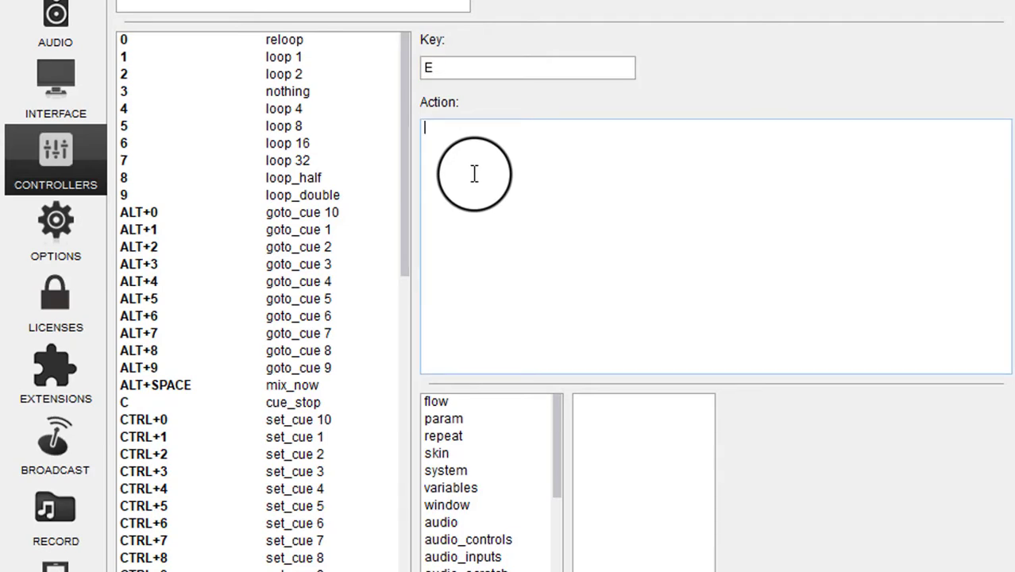
text(eq)
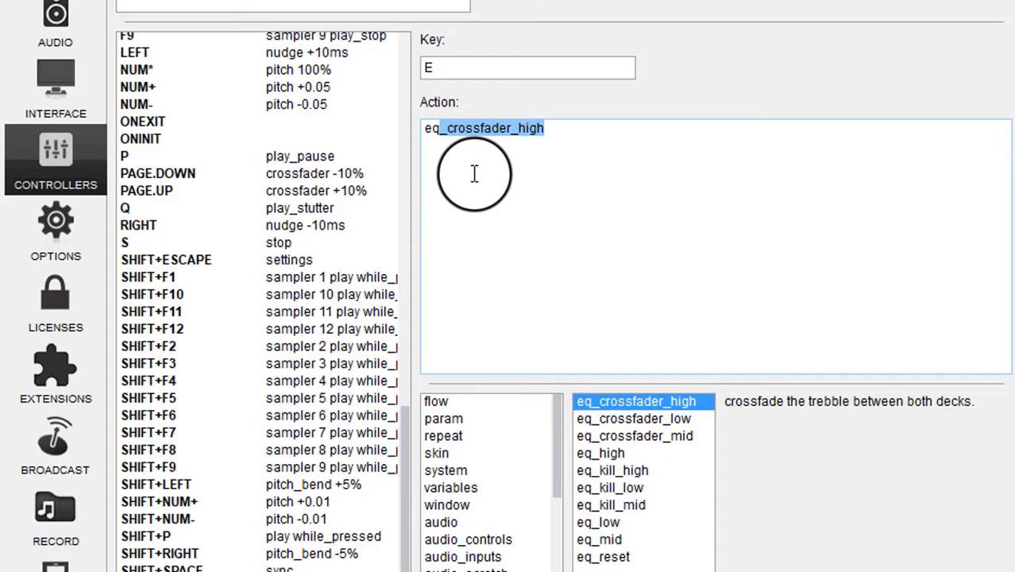
text(_kill)
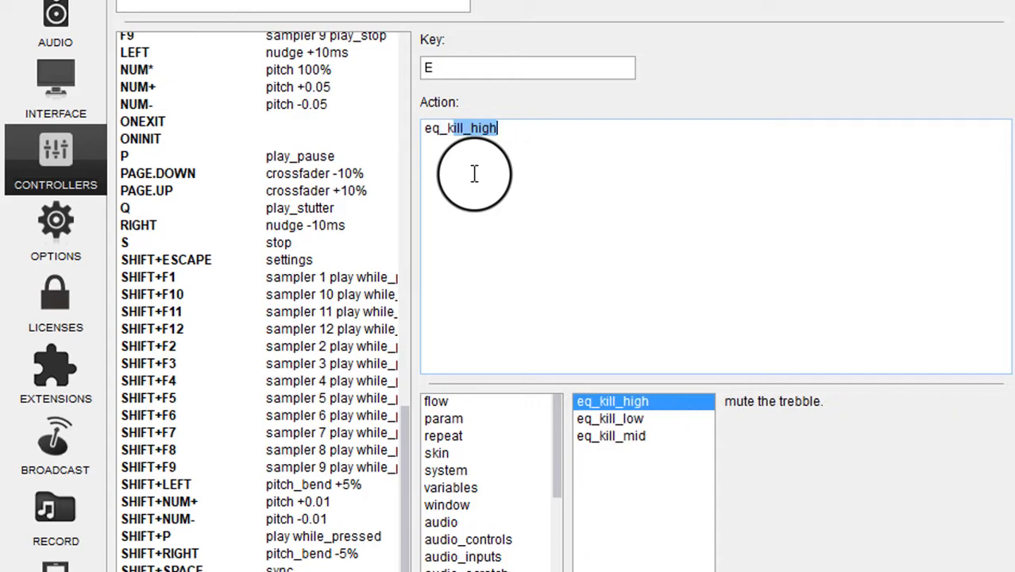
click(607, 418)
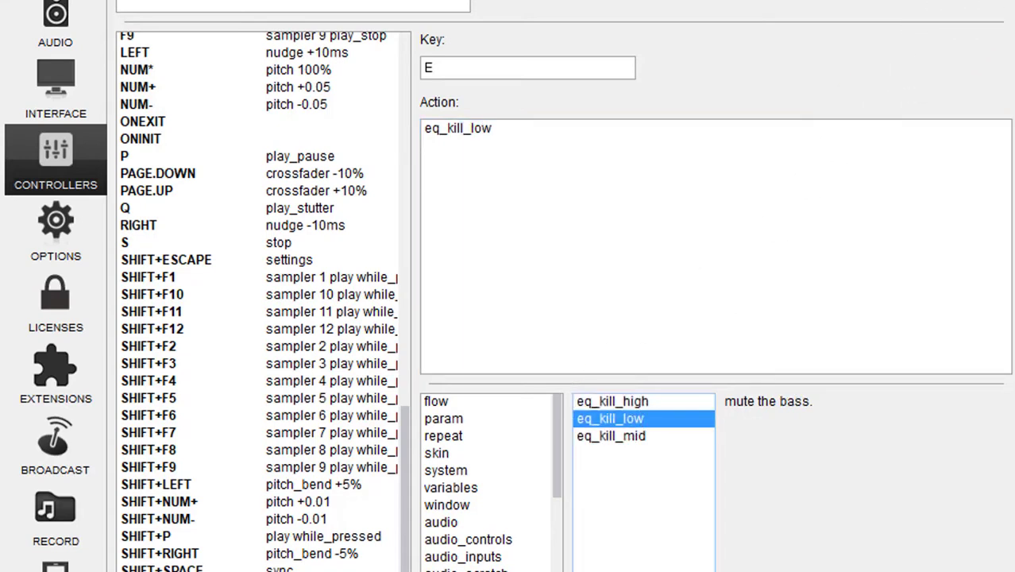
click(995, 0)
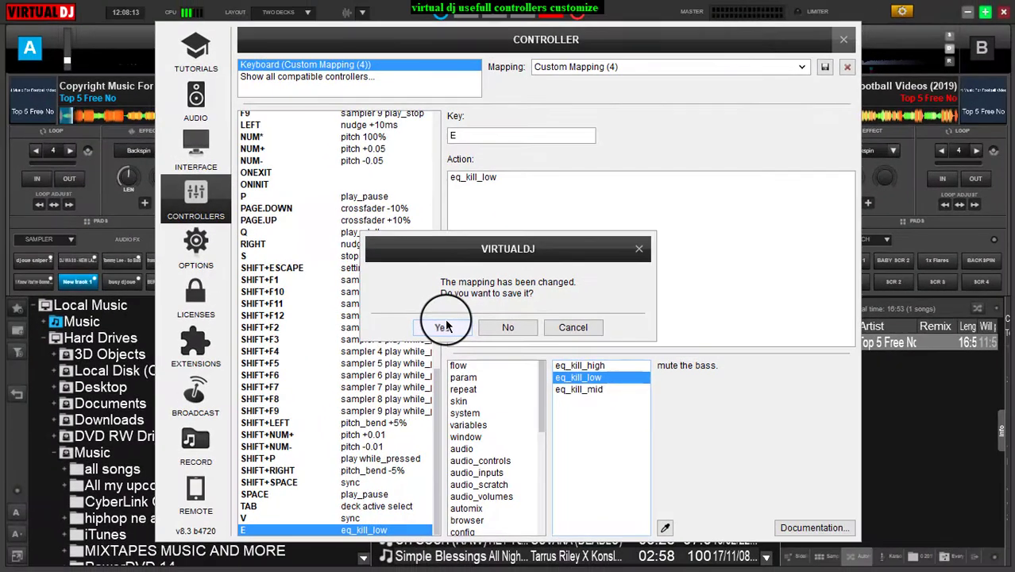
click(443, 327)
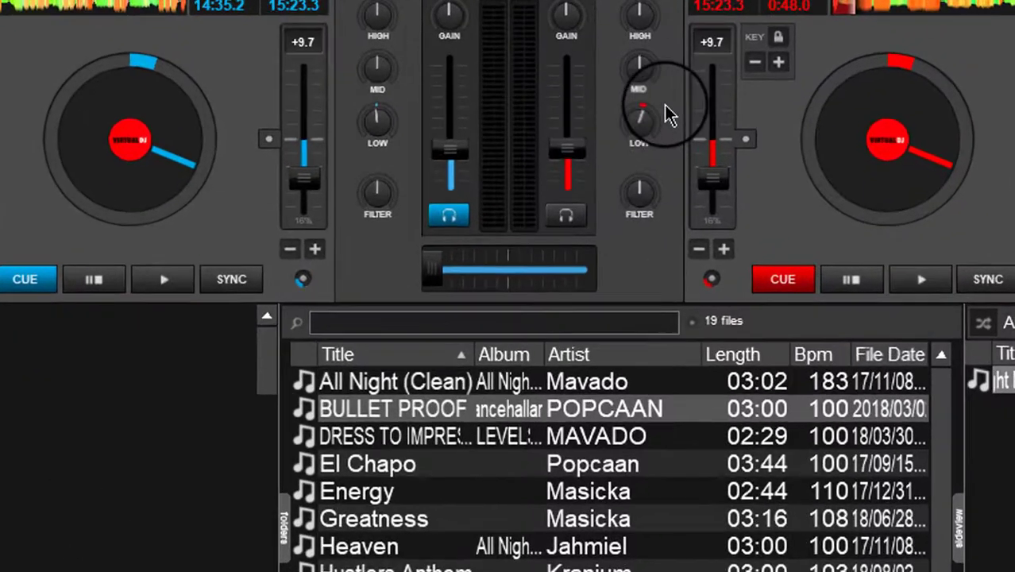
Test the bass kill on the decks' LOW EQ knobs and return both to their normal state.
drag(670, 123, 661, 128)
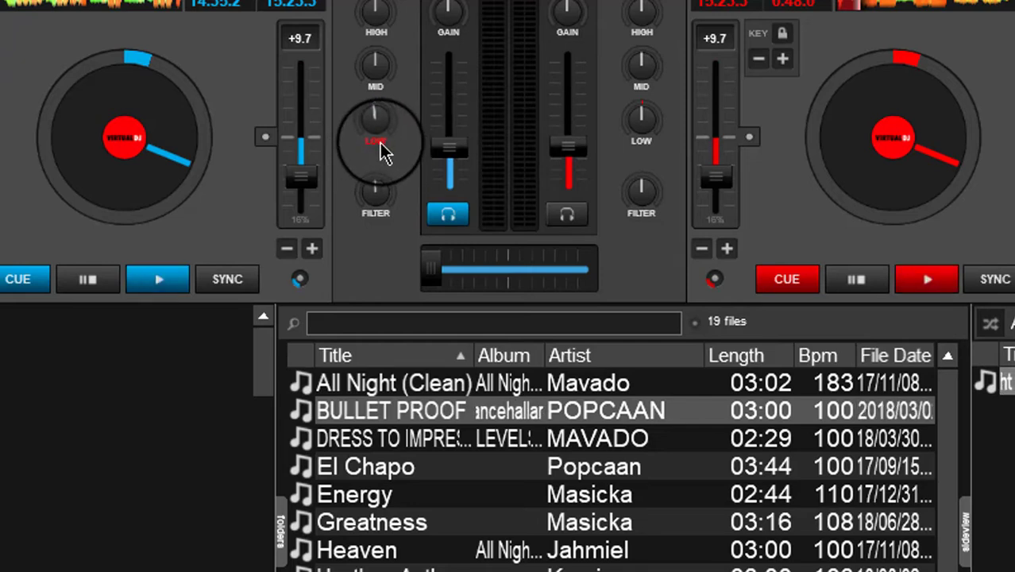
drag(384, 150, 378, 118)
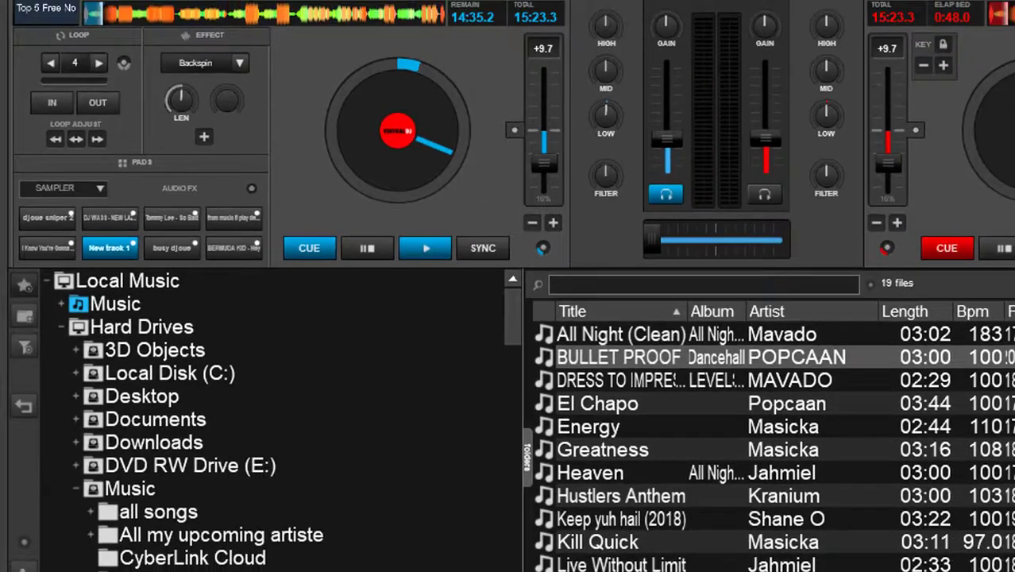
Change the C key's action to cue_play and save the changed keyboard mapping.
click(901, 14)
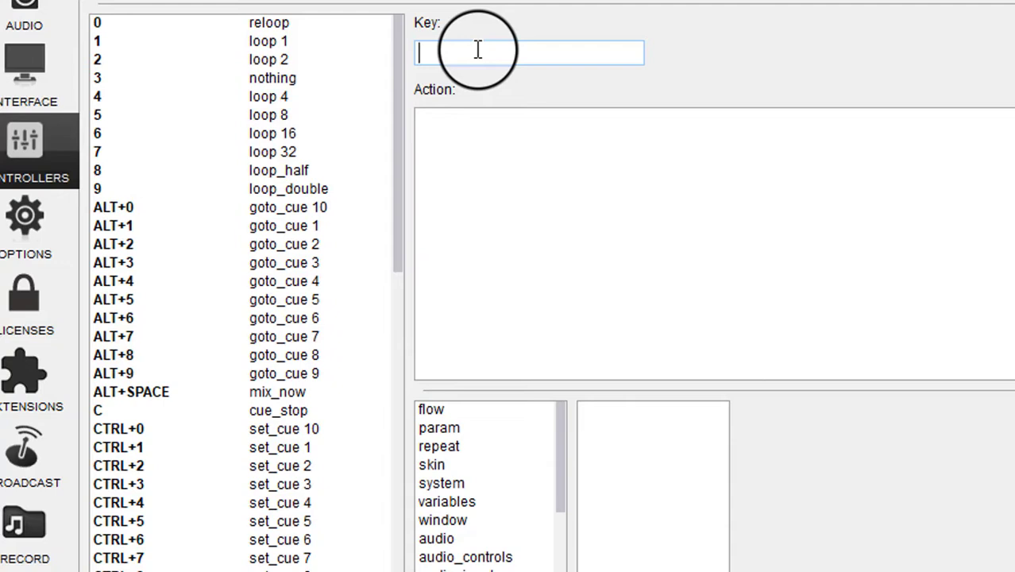
key(c)
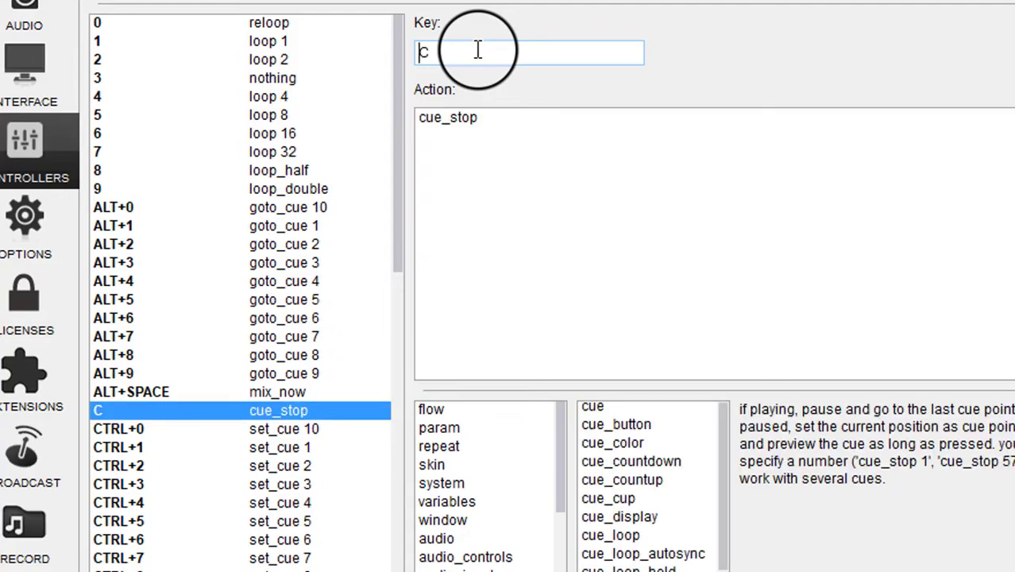
click(503, 117)
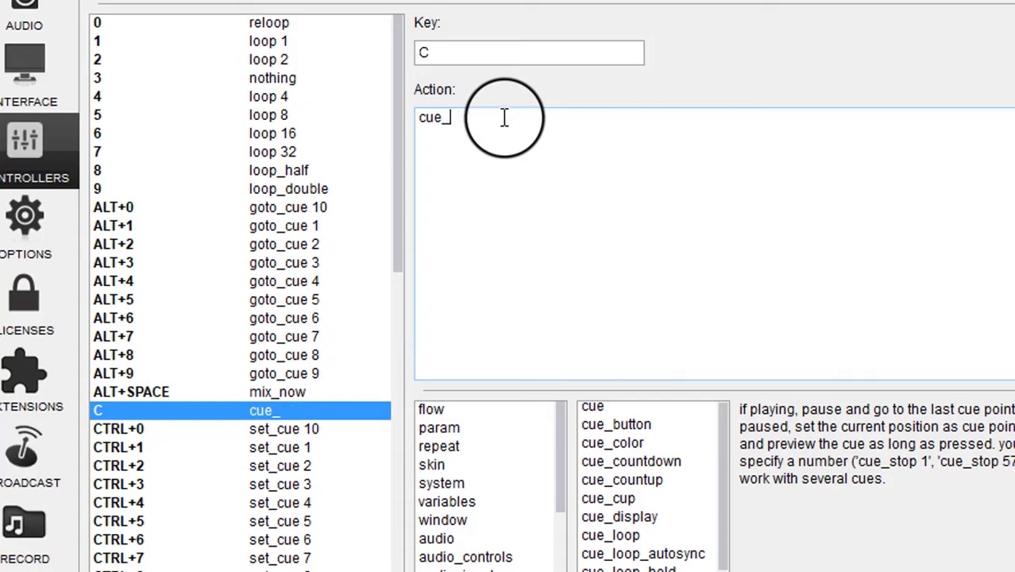
text(p)
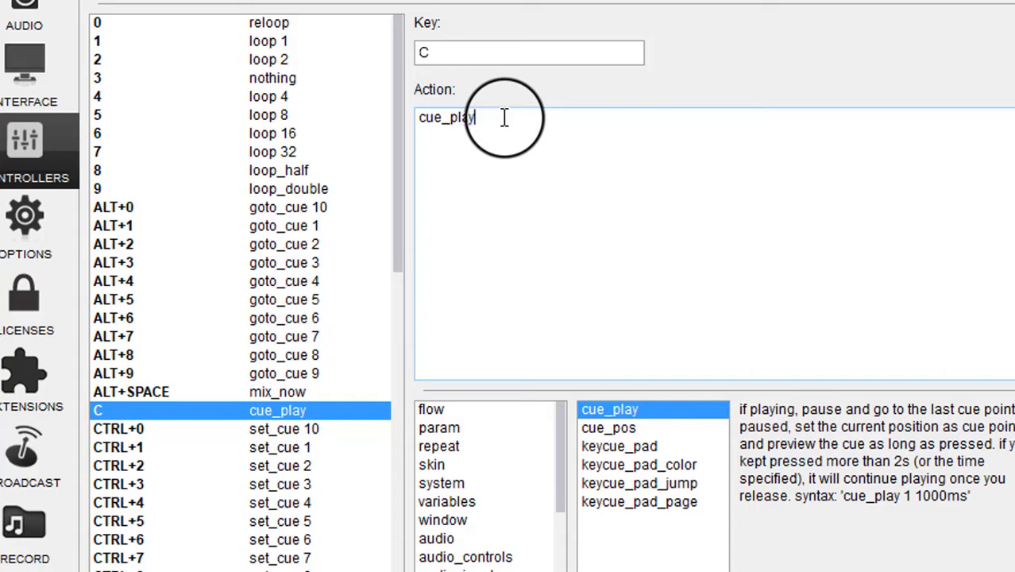
text(lay)
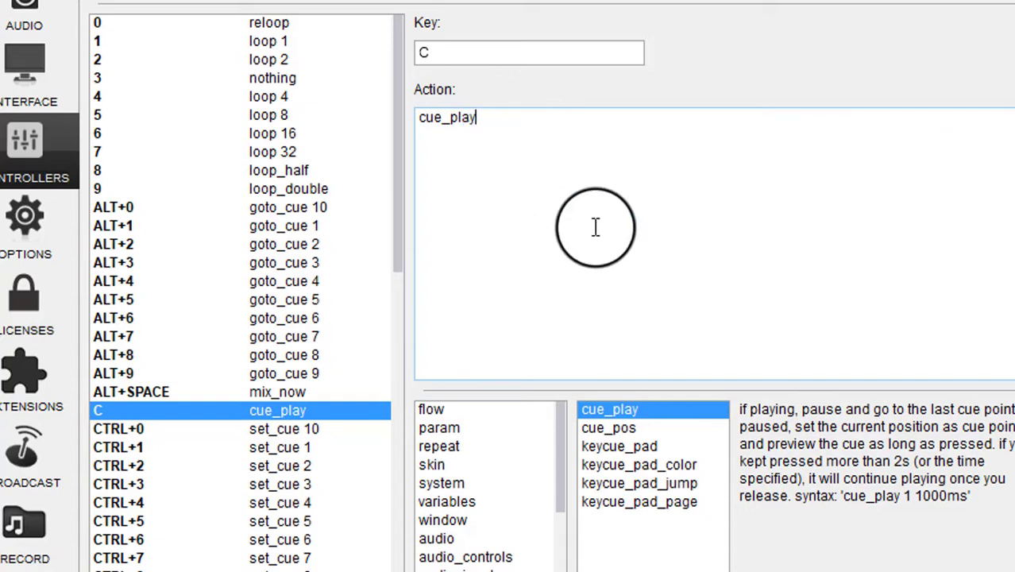
click(619, 409)
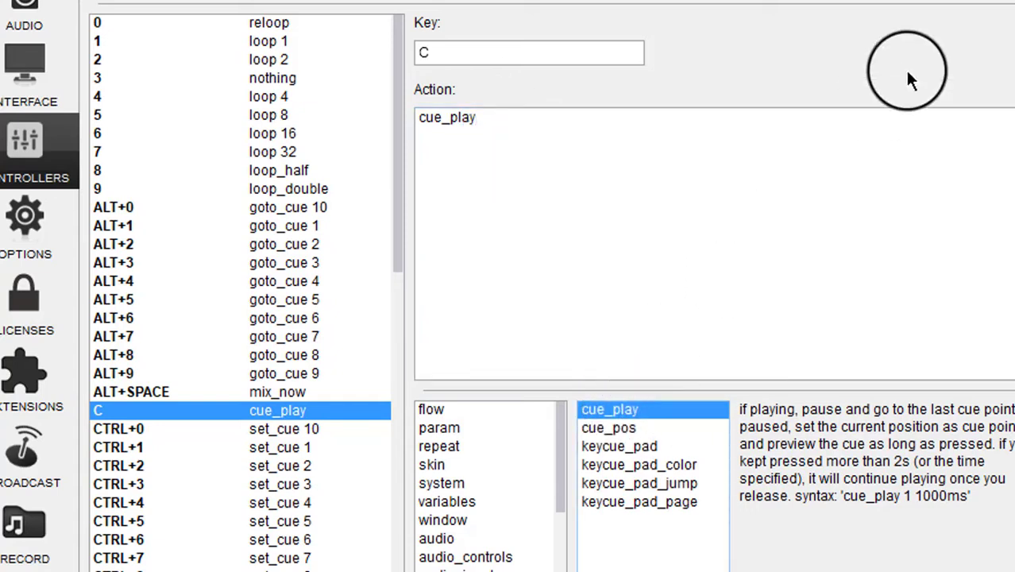
click(843, 39)
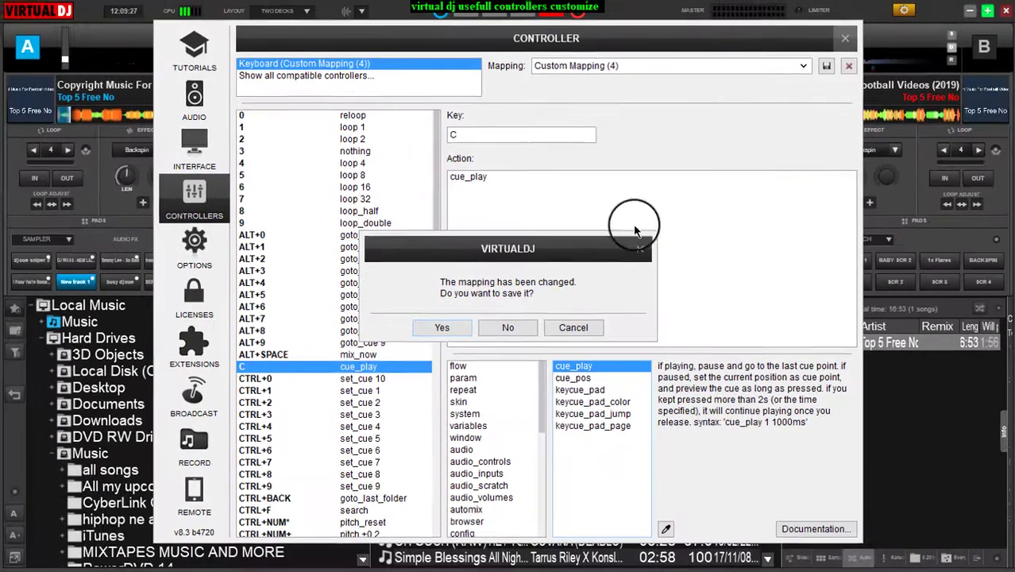
click(442, 328)
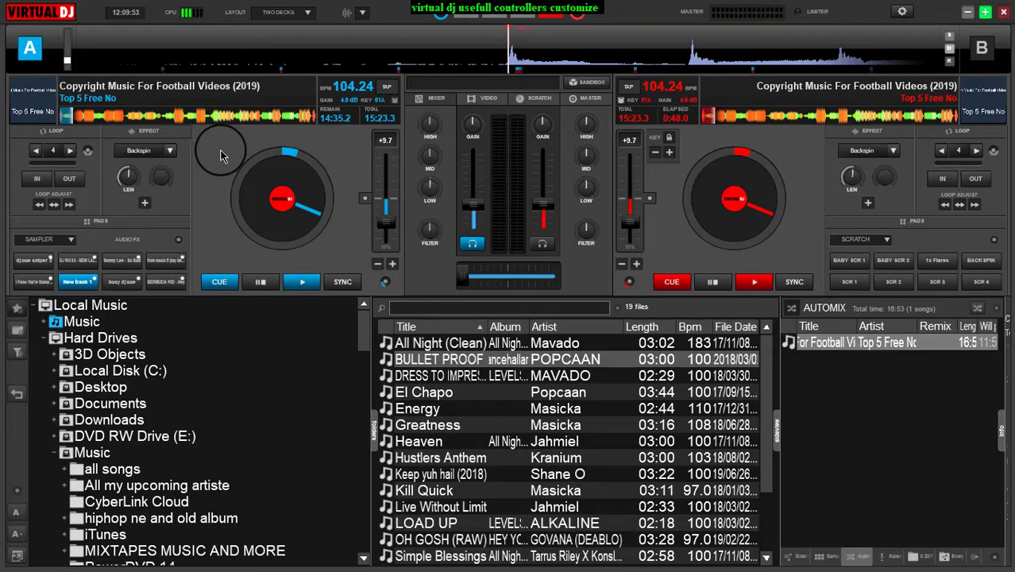
Test switching the Backspin effect on and off on deck A.
click(151, 155)
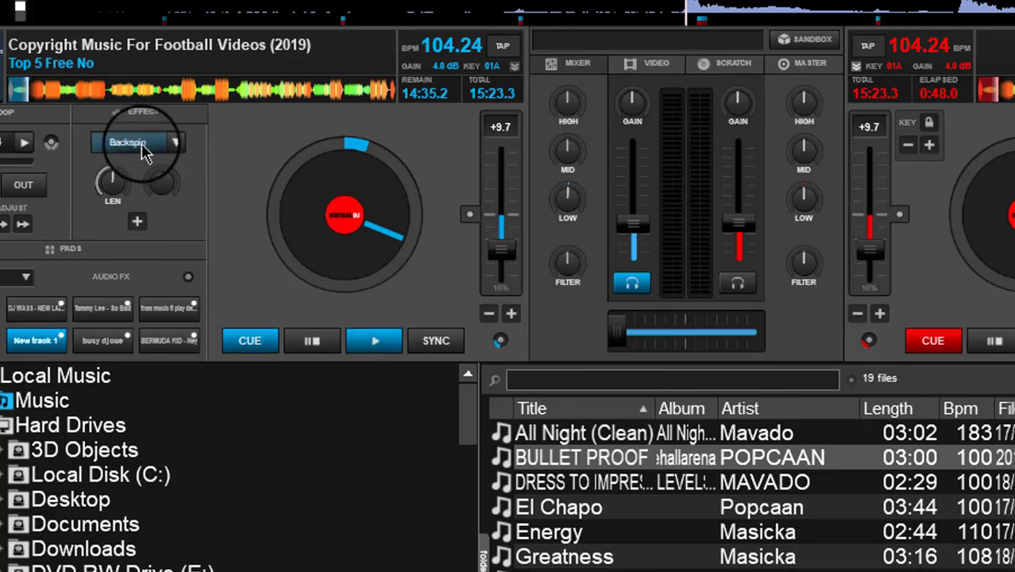
click(131, 146)
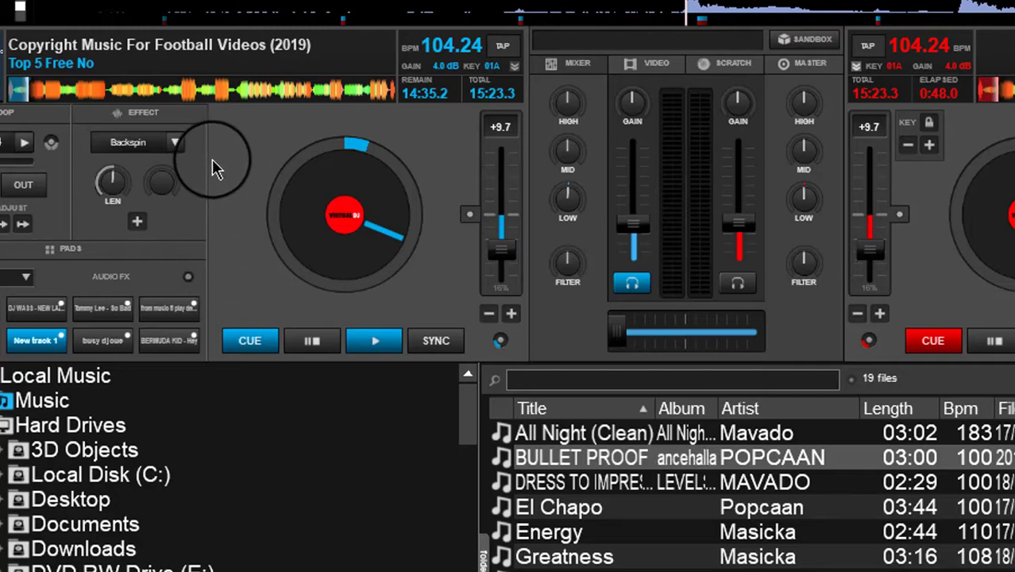
click(141, 147)
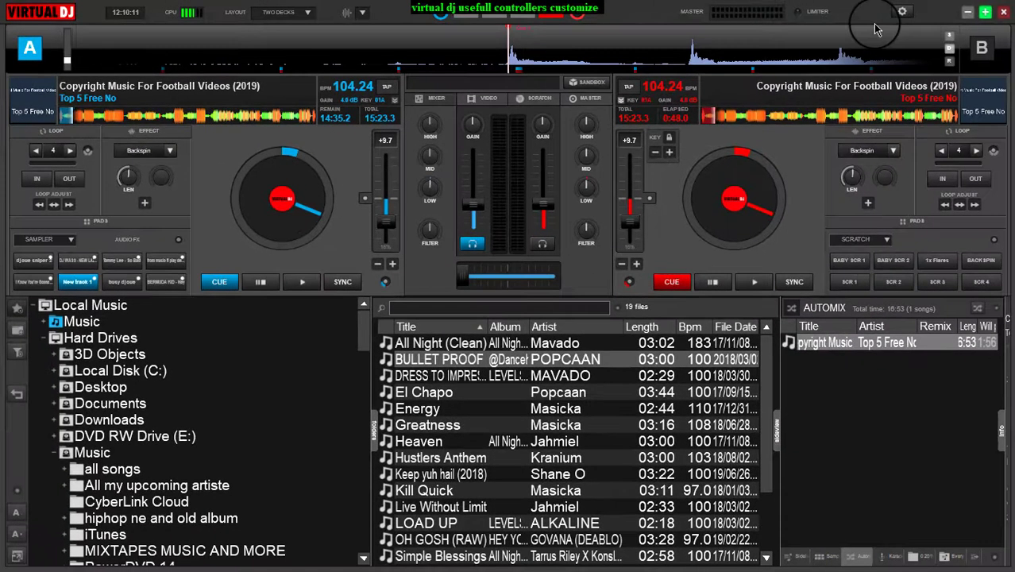
Map the comma key to the effect_active action and save the changed keyboard mapping.
click(902, 13)
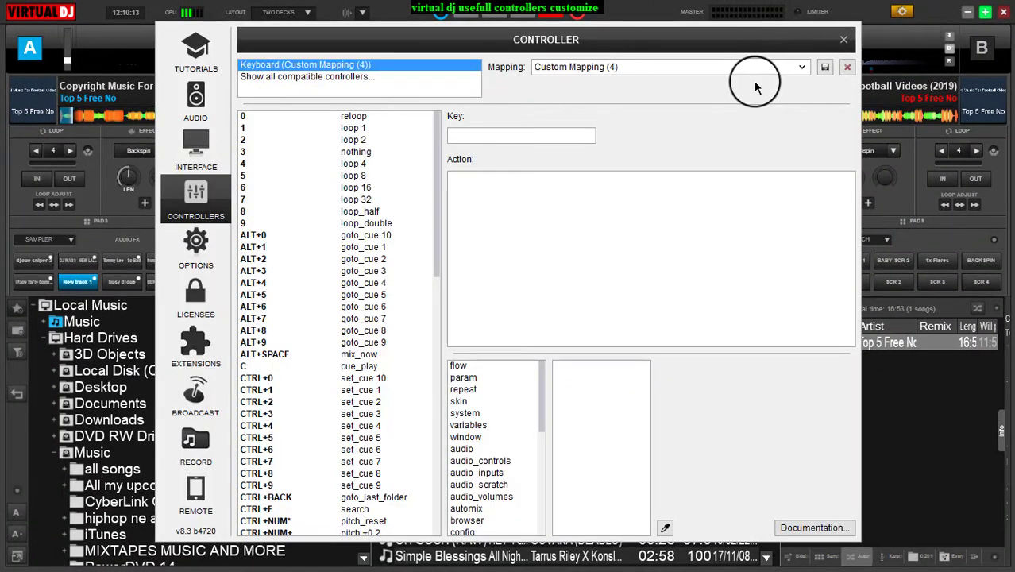
click(548, 123)
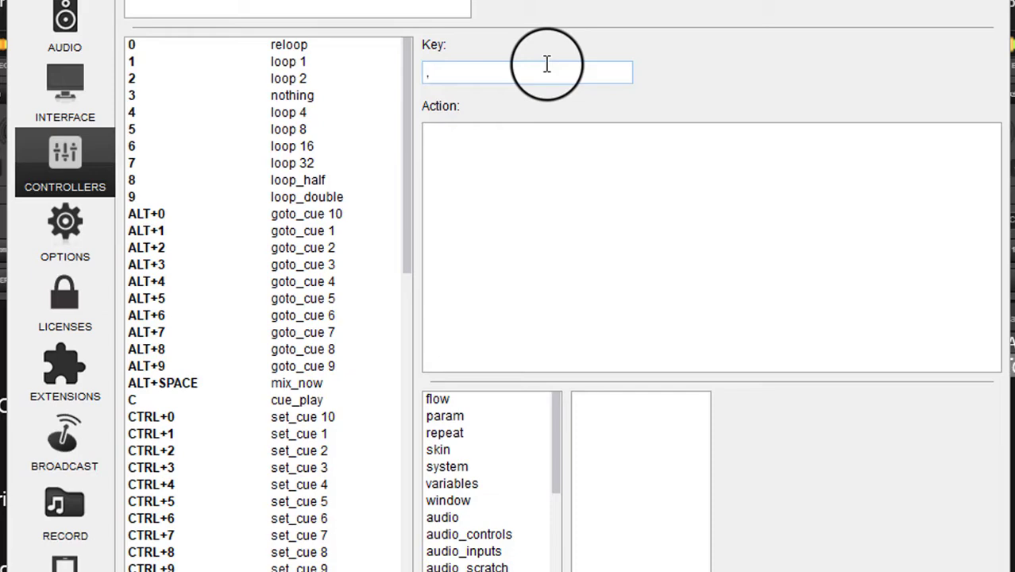
text(,)
click(484, 163)
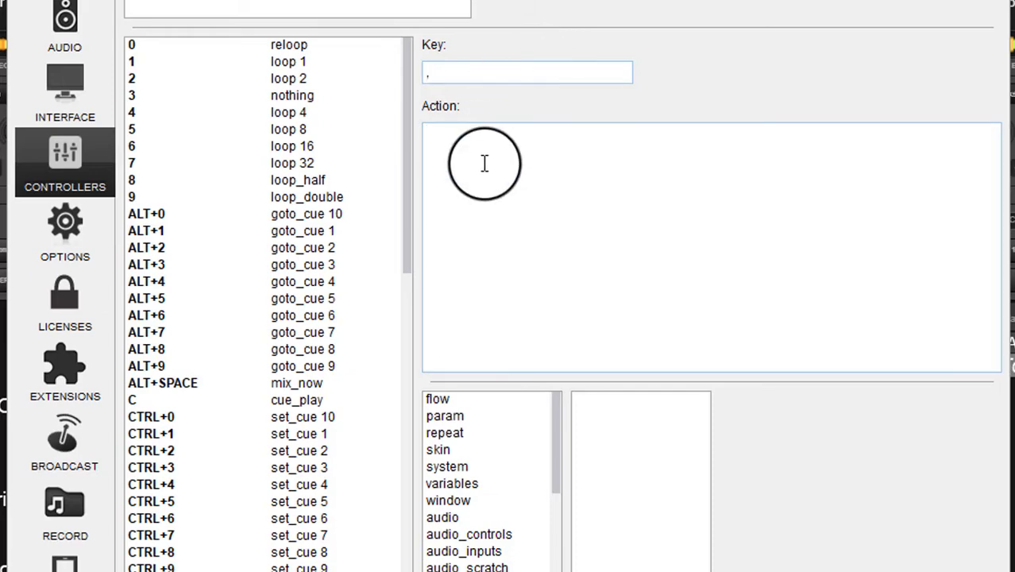
text(eff)
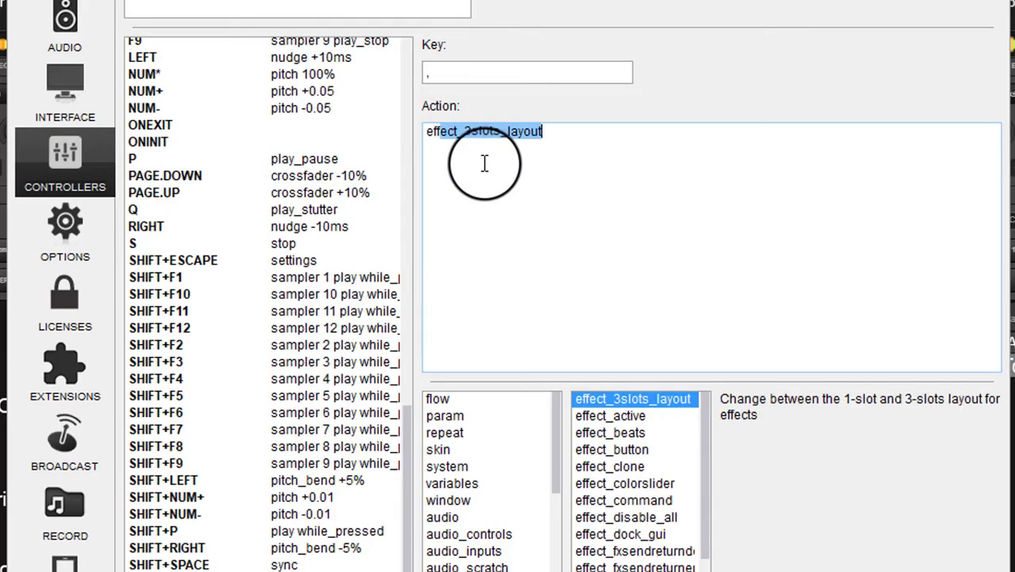
text(ect)
key(BackSpace)
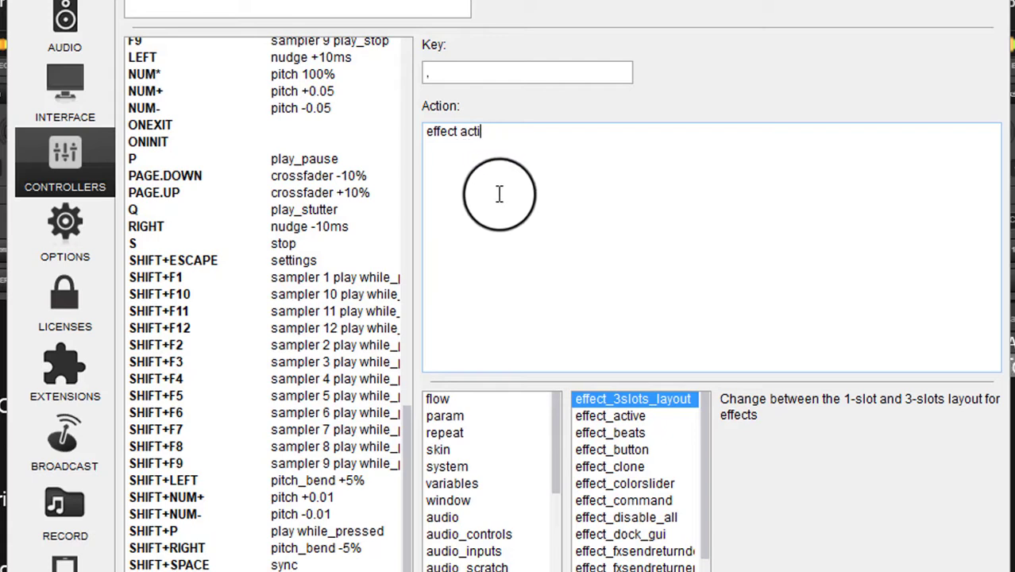
double_click(627, 415)
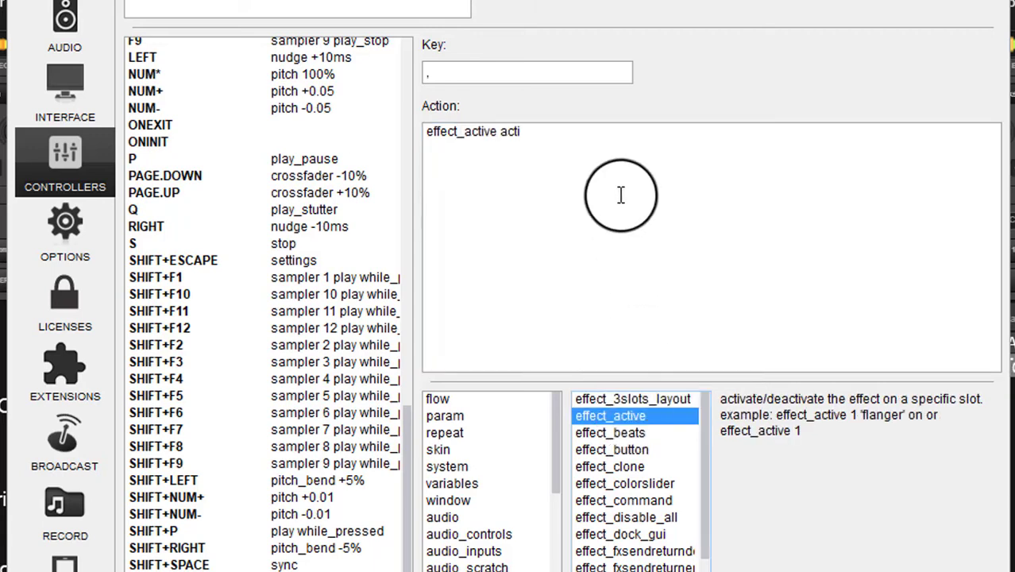
click(566, 128)
key(BackSpace)
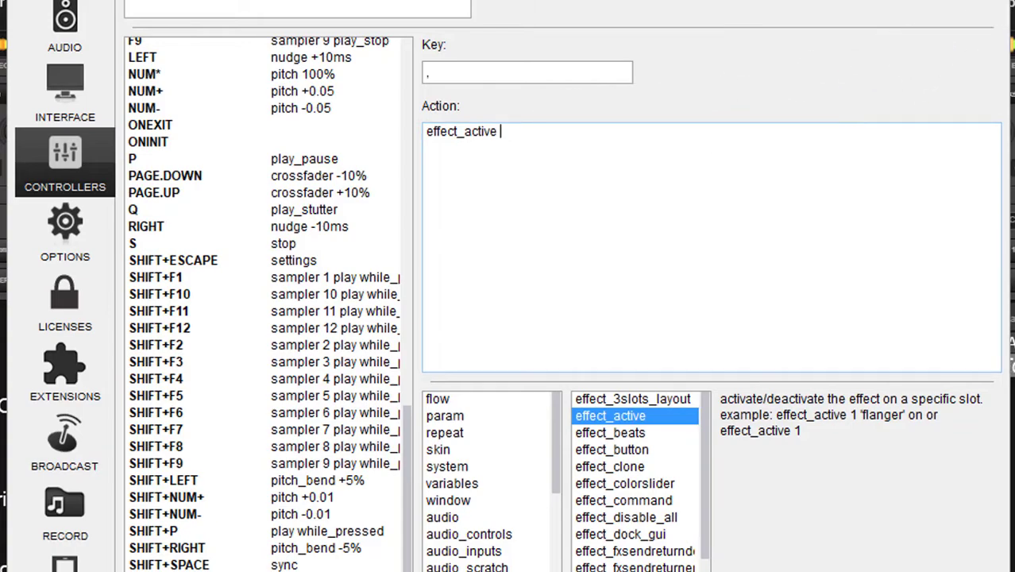
key(Escape)
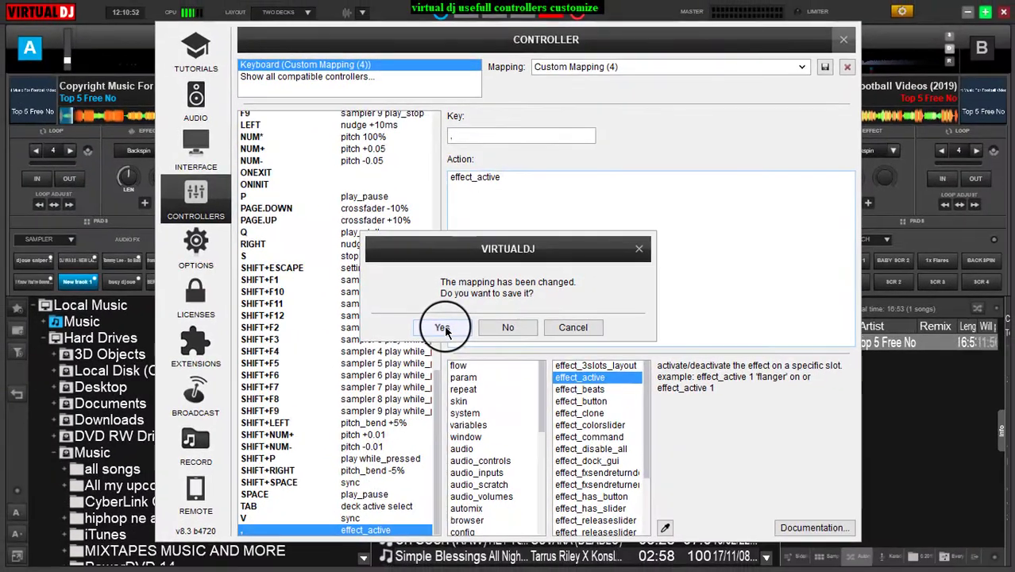
click(443, 328)
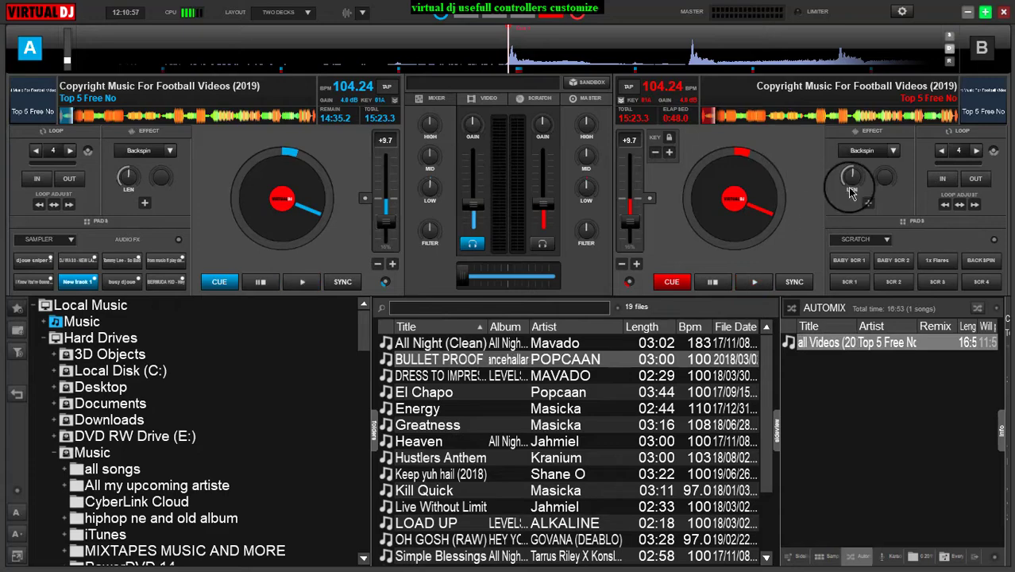
Map the period key to the effect_active action and save the changed keyboard mapping.
click(866, 150)
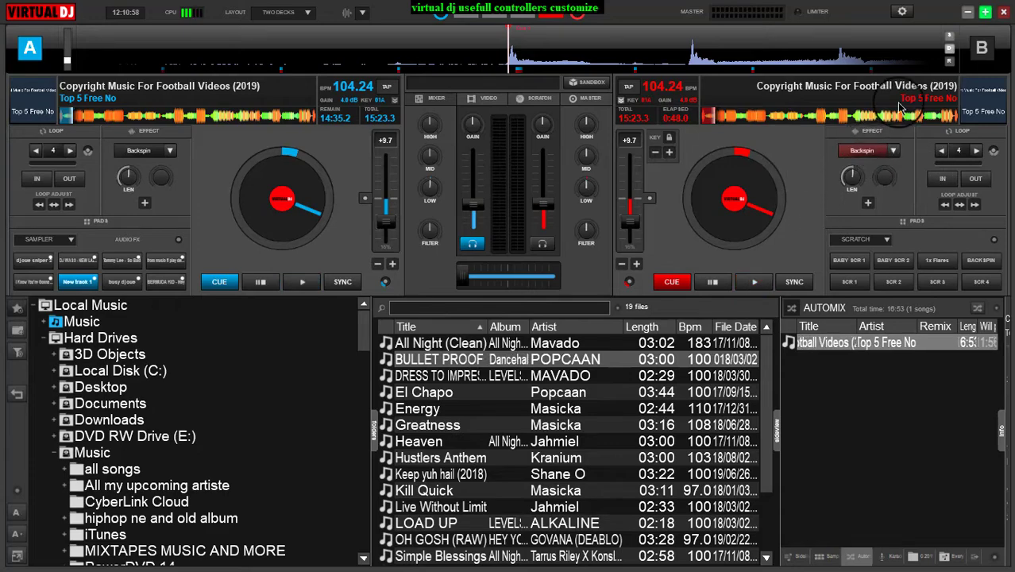
click(901, 11)
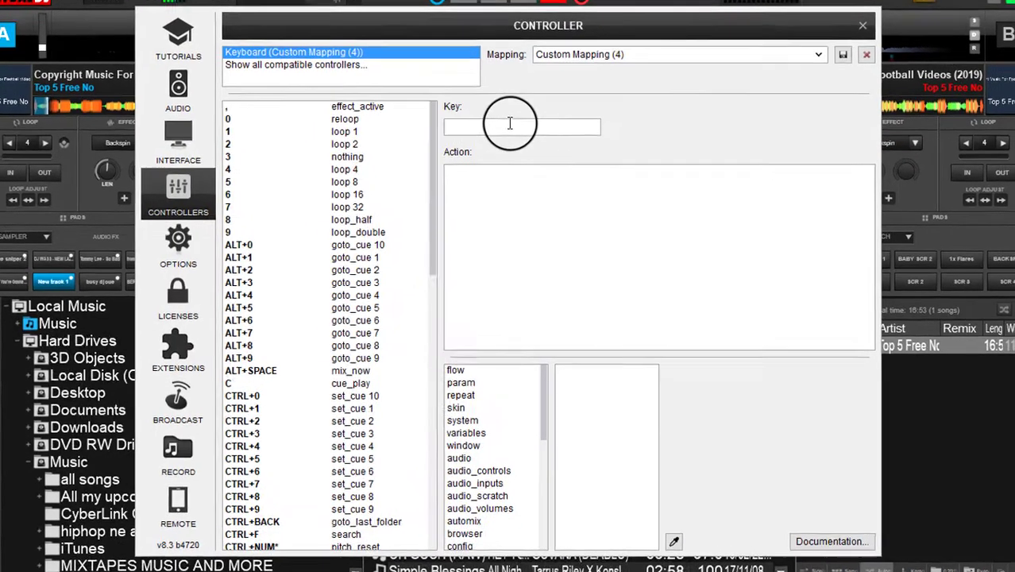
click(510, 135)
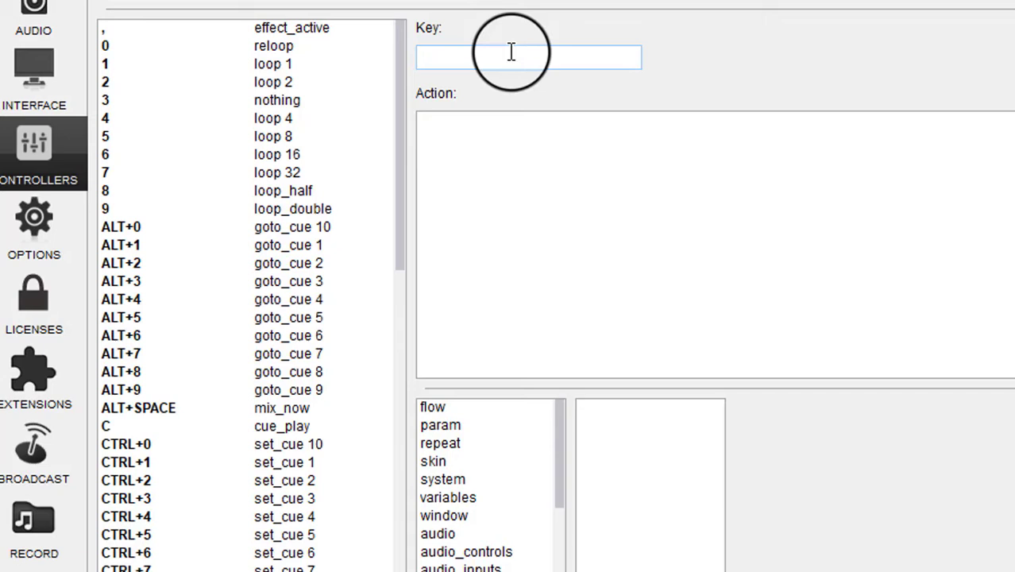
click(481, 134)
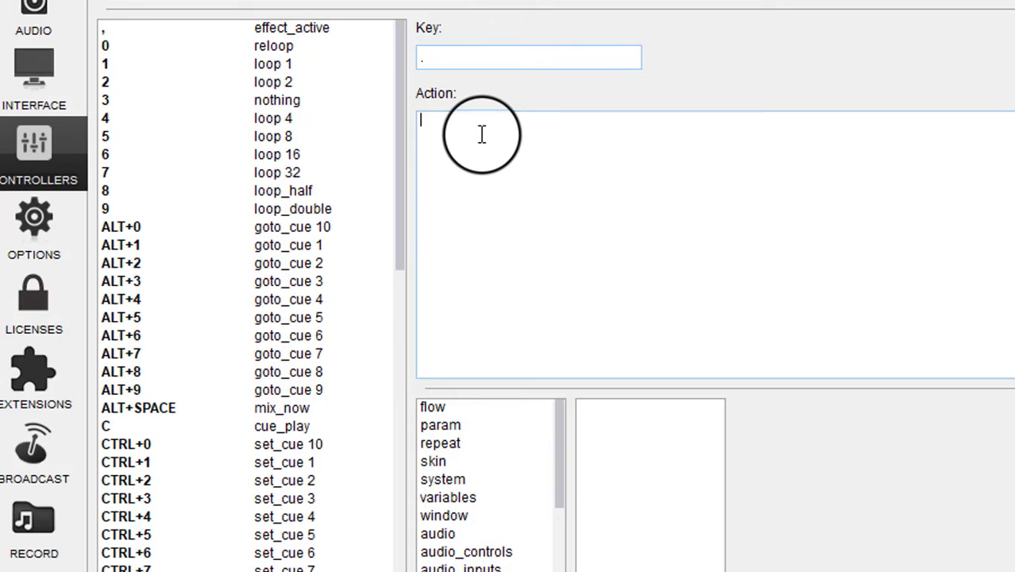
text(effect a)
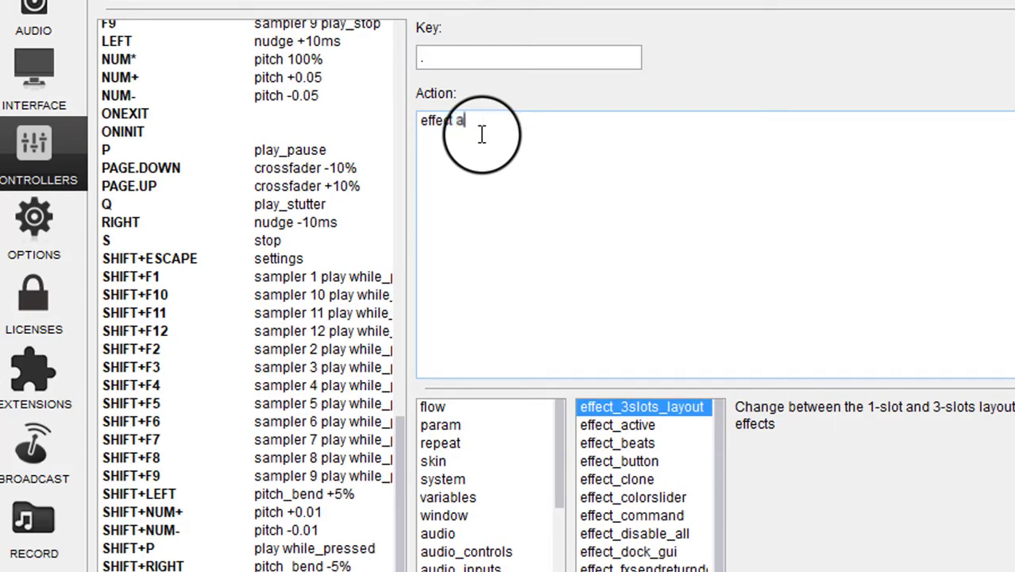
click(633, 426)
click(537, 119)
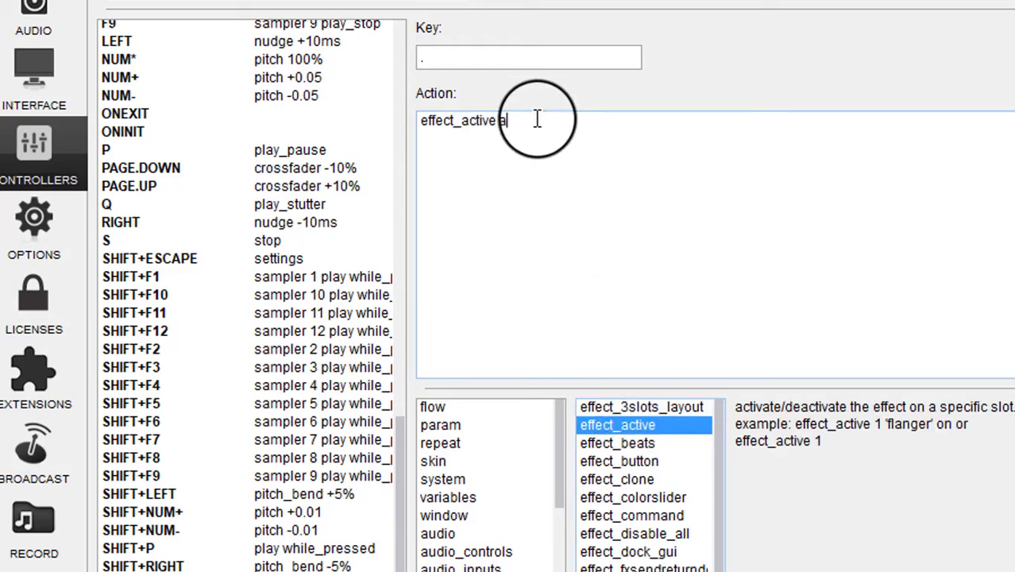
key(BackSpace)
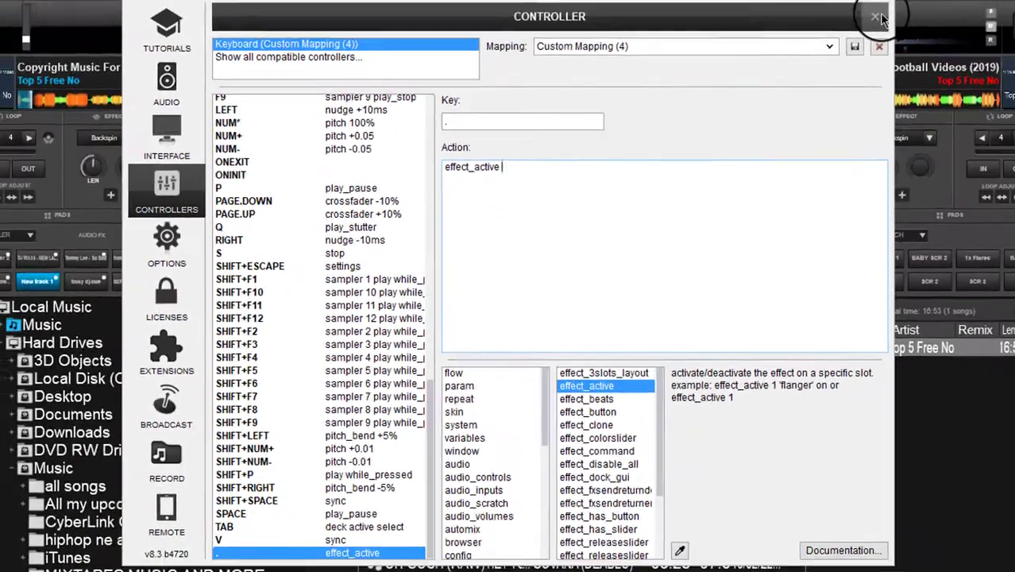
key(Escape)
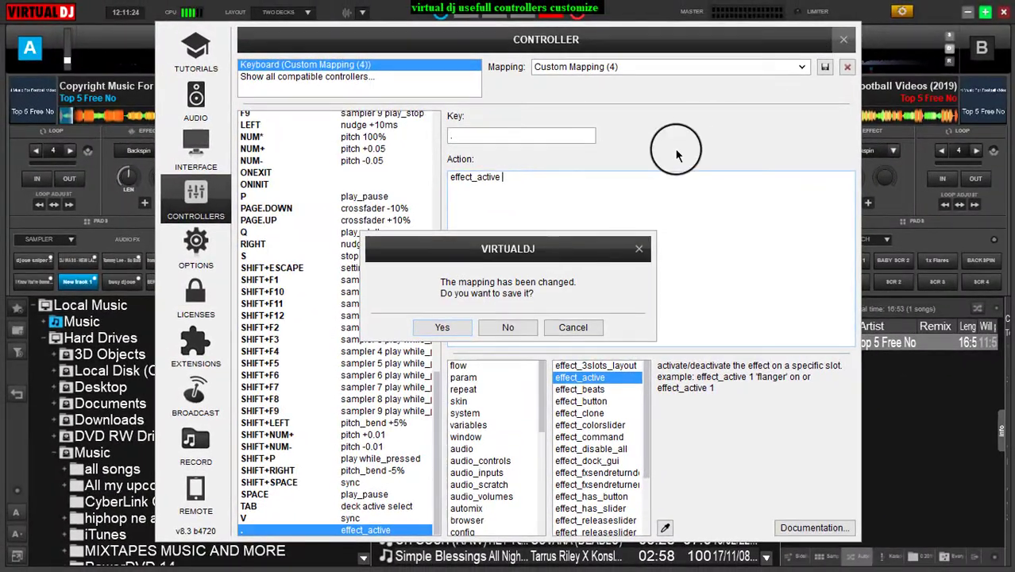
click(463, 328)
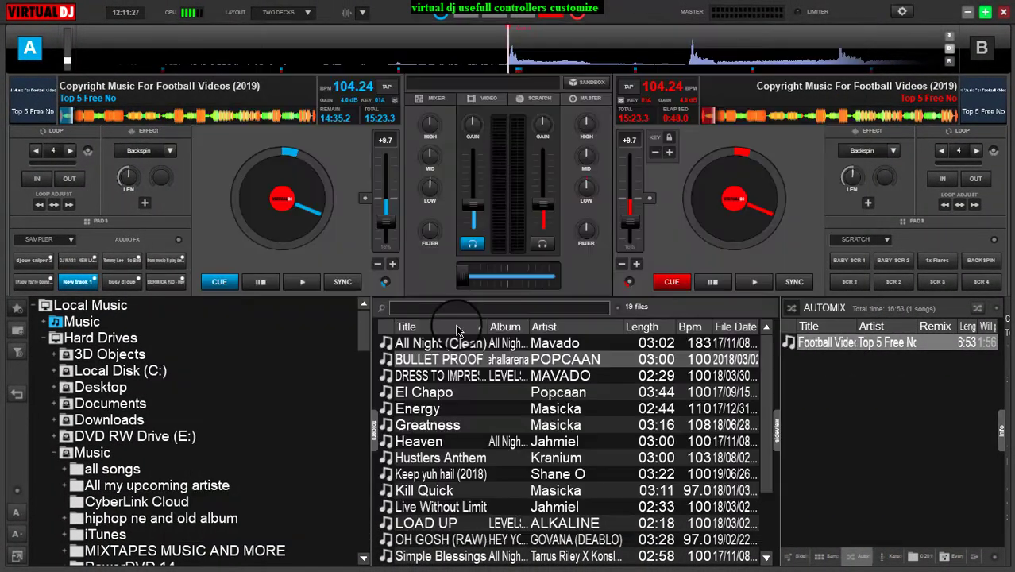
Play deck A to test its Backspin effect, and stop it again.
click(307, 288)
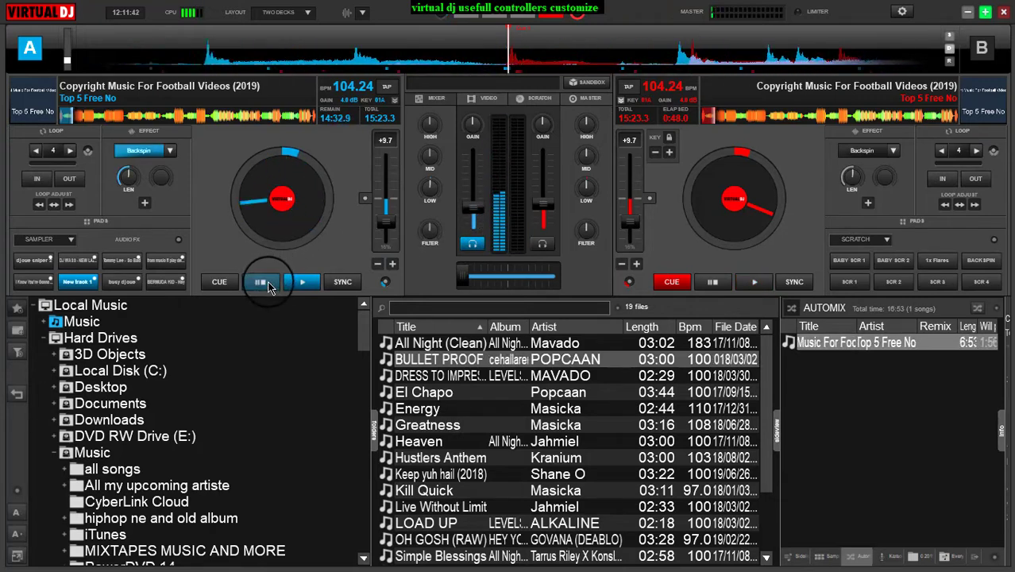
click(267, 282)
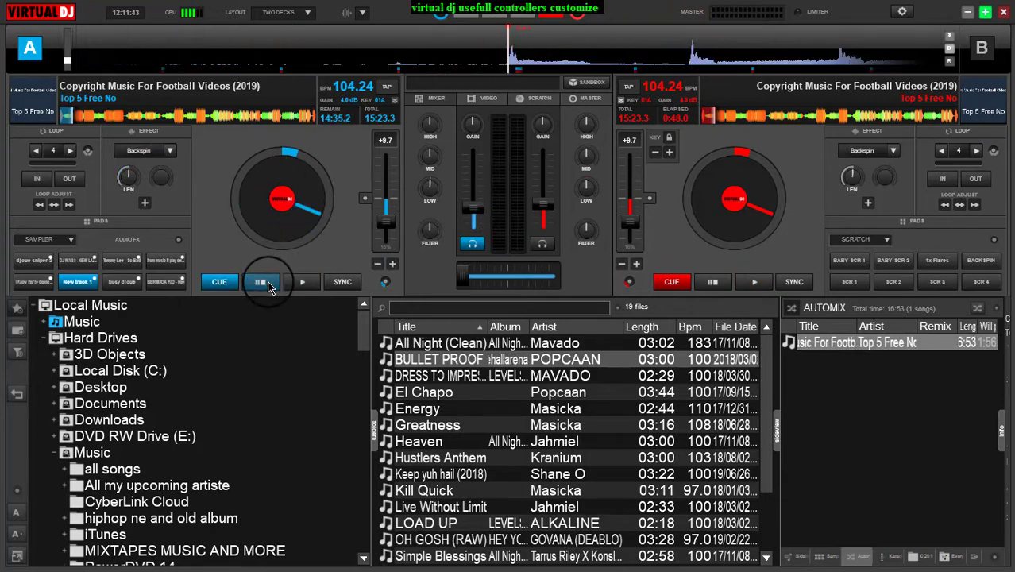
Set deck A's pitch to +2.2 and deck B's to +1.9, and sync deck B to deck A's tempo.
drag(382, 224, 388, 221)
drag(631, 224, 630, 203)
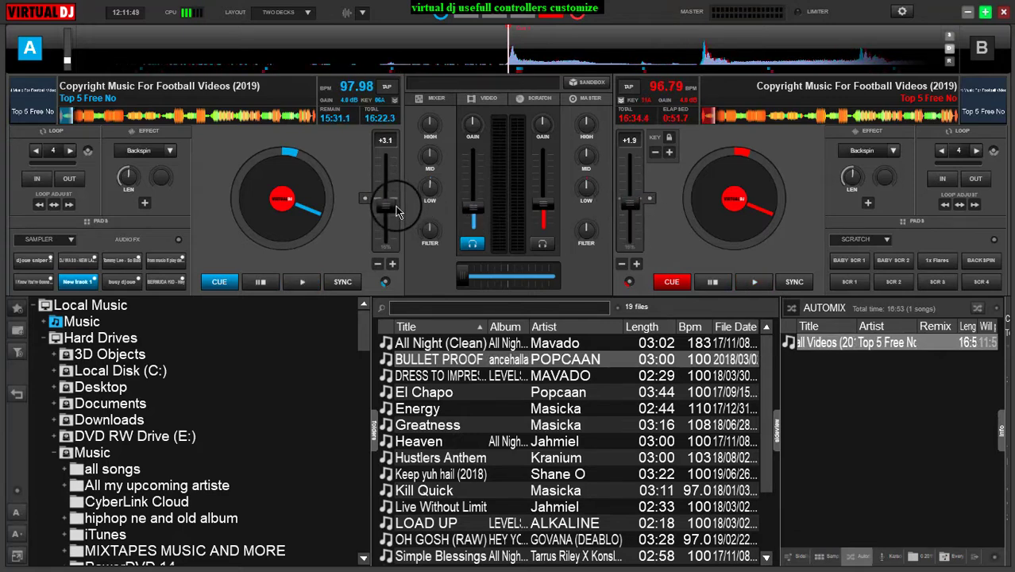
drag(393, 209, 392, 201)
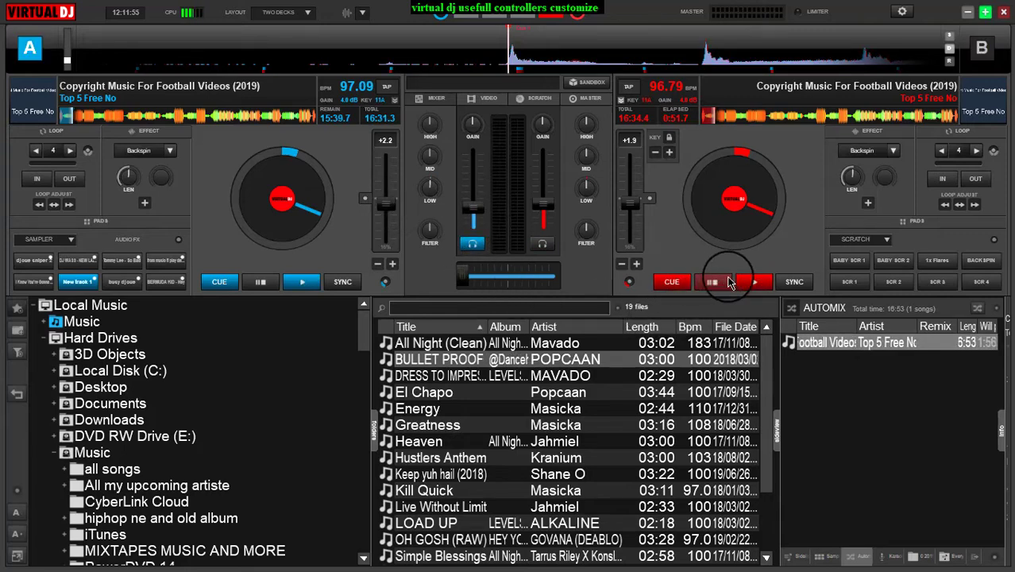
click(792, 283)
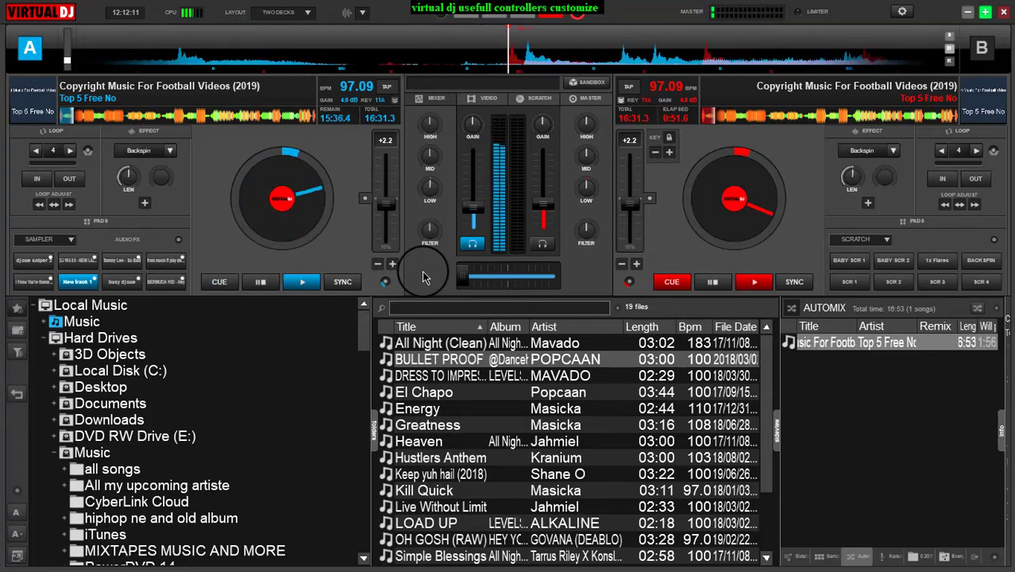
Make deck B the active deck, move its pitch to +10.4 and sync it back to deck A's tempo.
key(Tab)
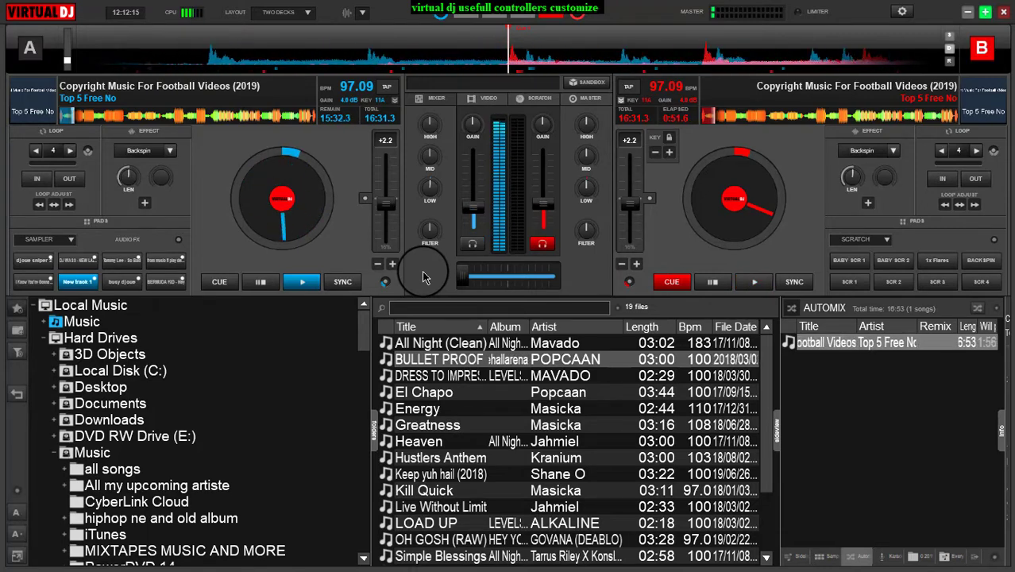
drag(629, 203, 630, 228)
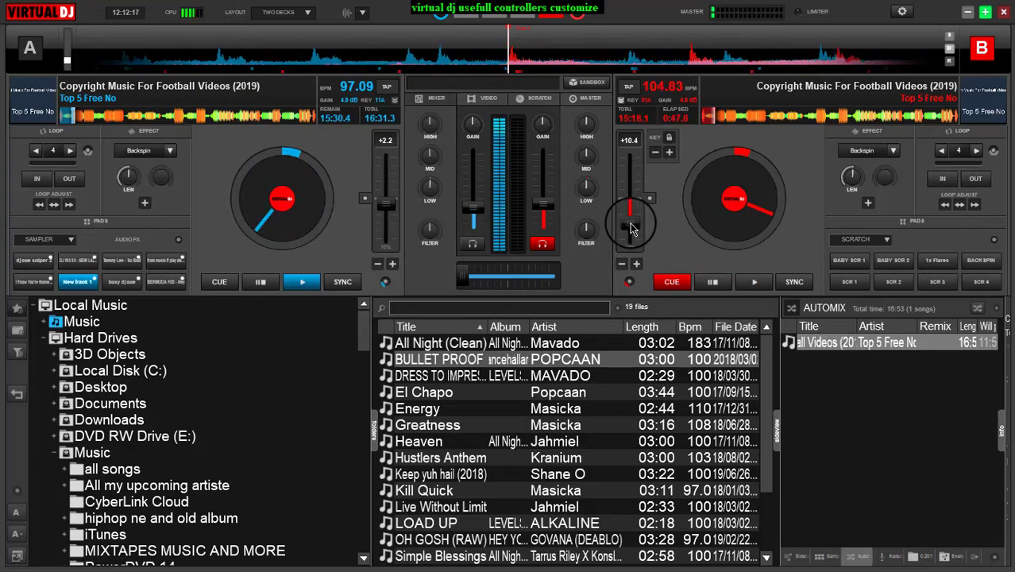
double_click(632, 228)
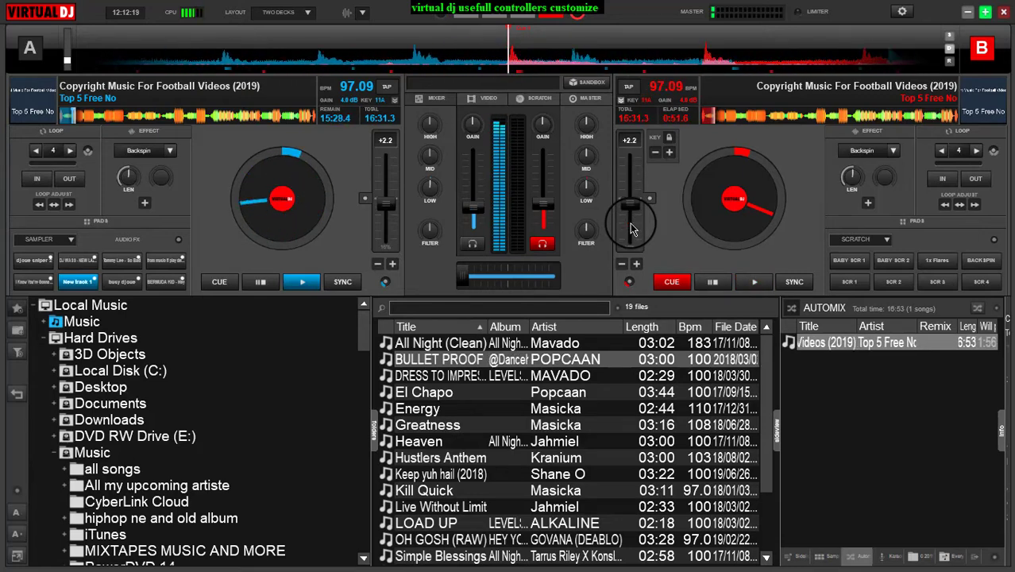
Test starting and pausing the decks, and play deck B from a point further into its track.
key(space)
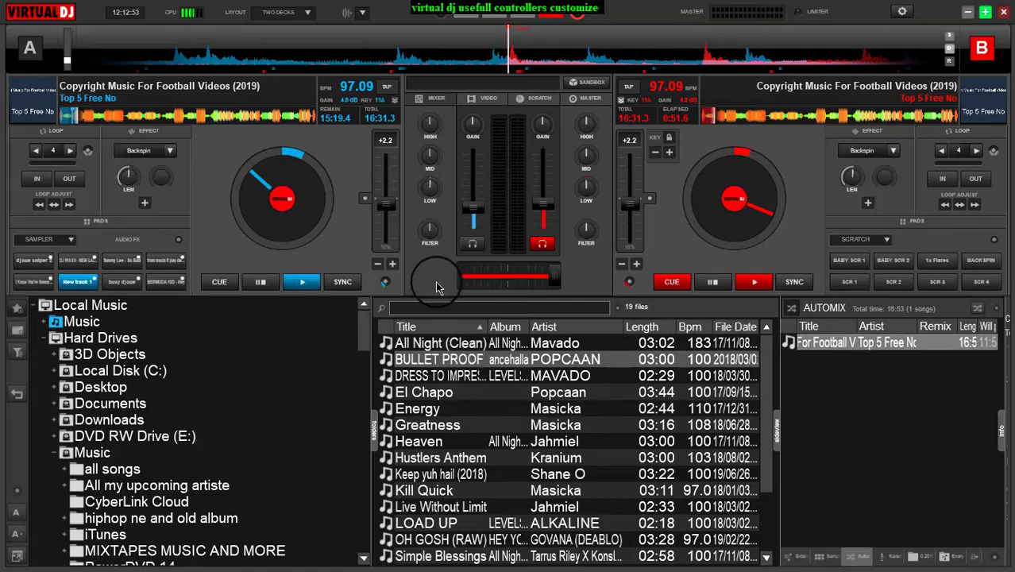
click(305, 283)
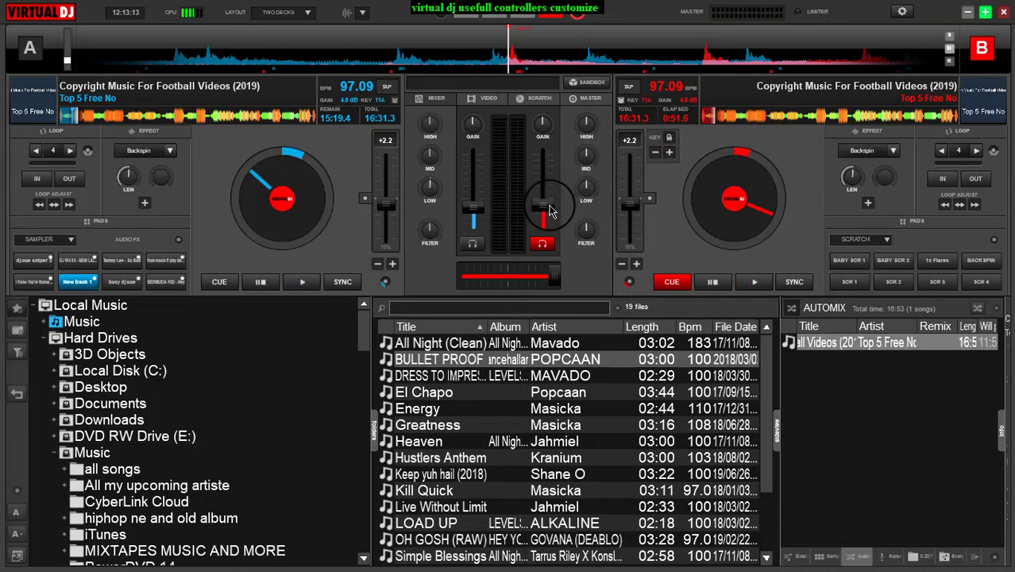
mouse_move(551, 211)
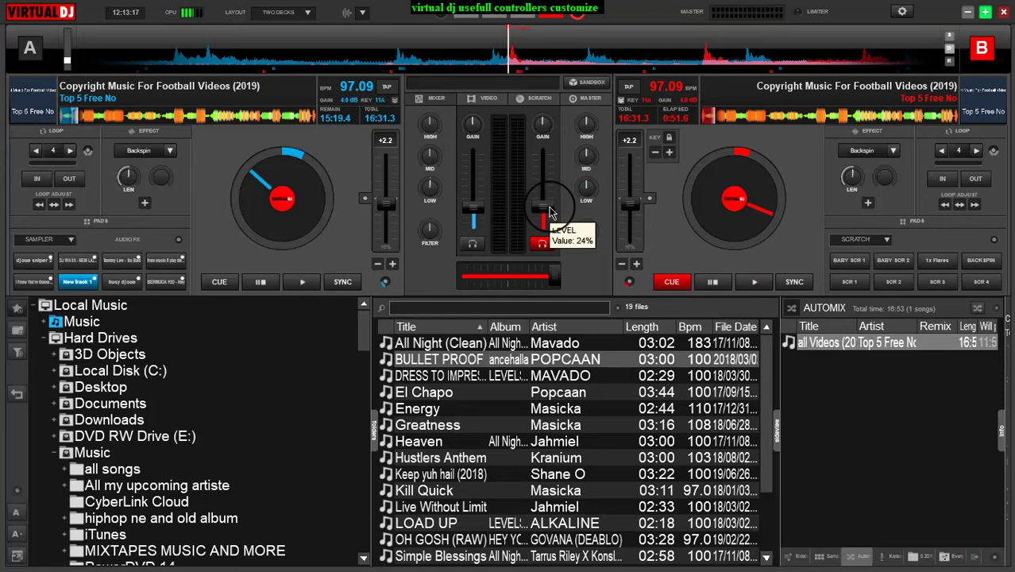
click(738, 124)
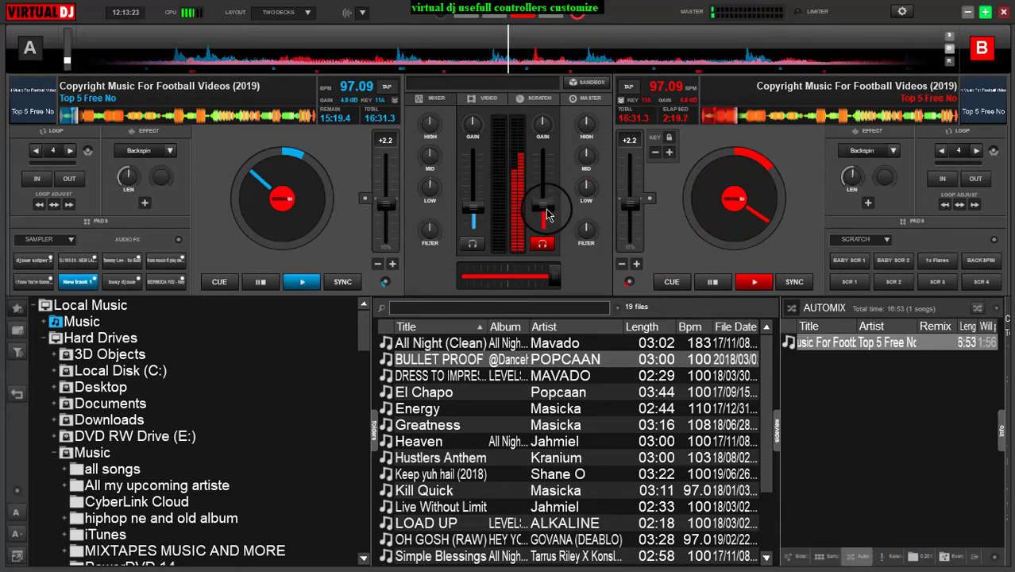
Raise deck B's volume fader and pull it down below its starting level while the track plays.
drag(547, 216, 543, 193)
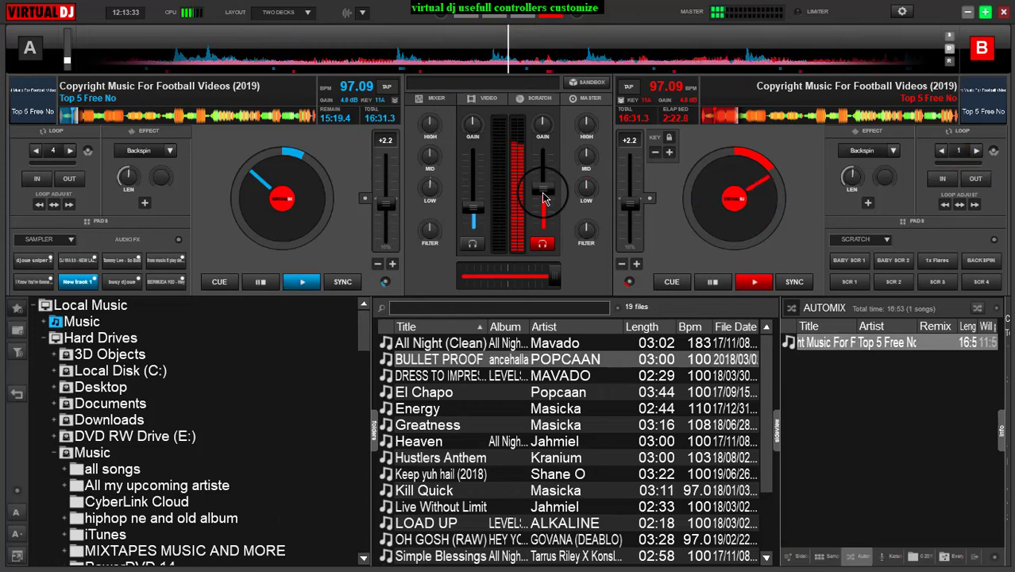
drag(544, 198, 544, 230)
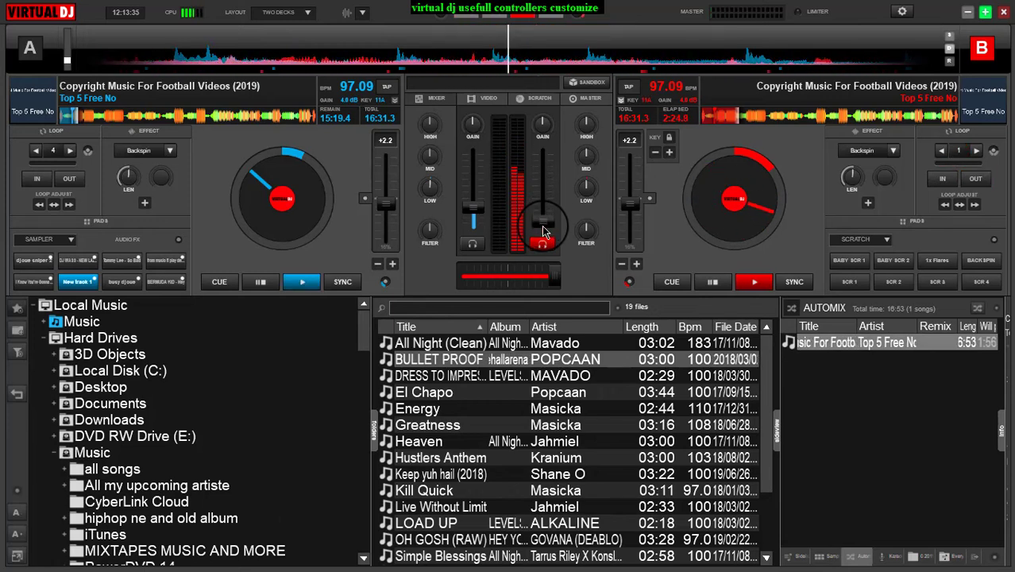